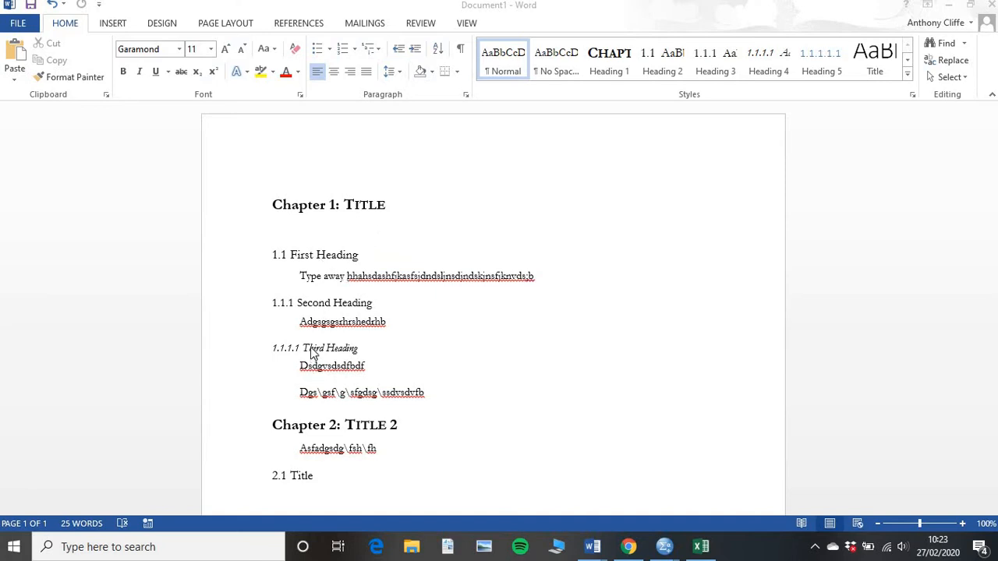
Switch to the thesis PDF in Chrome and examine its chapter headers and page numbering around the start of Chapter III
scroll(326, 311, "down", 2)
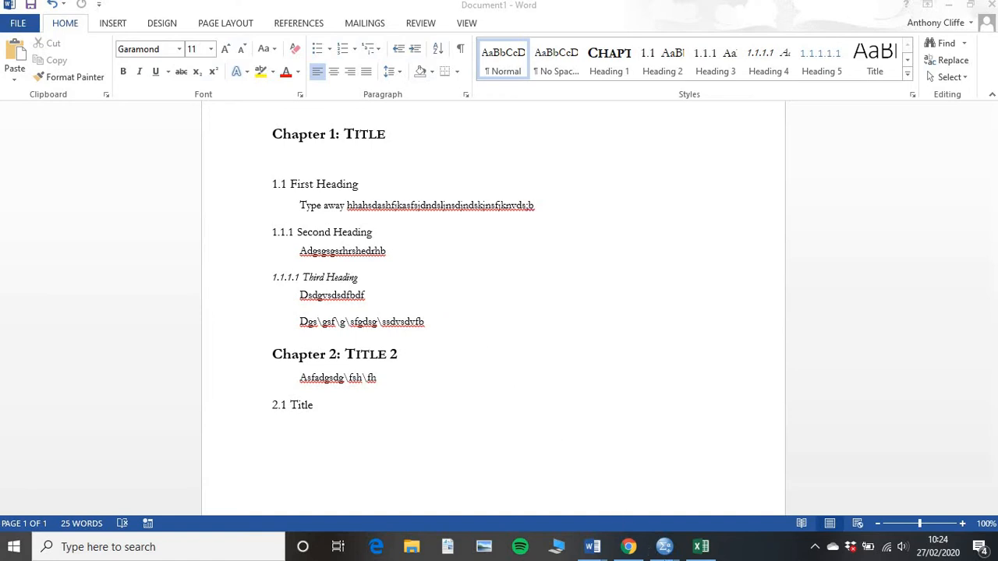
mouse_move(636, 549)
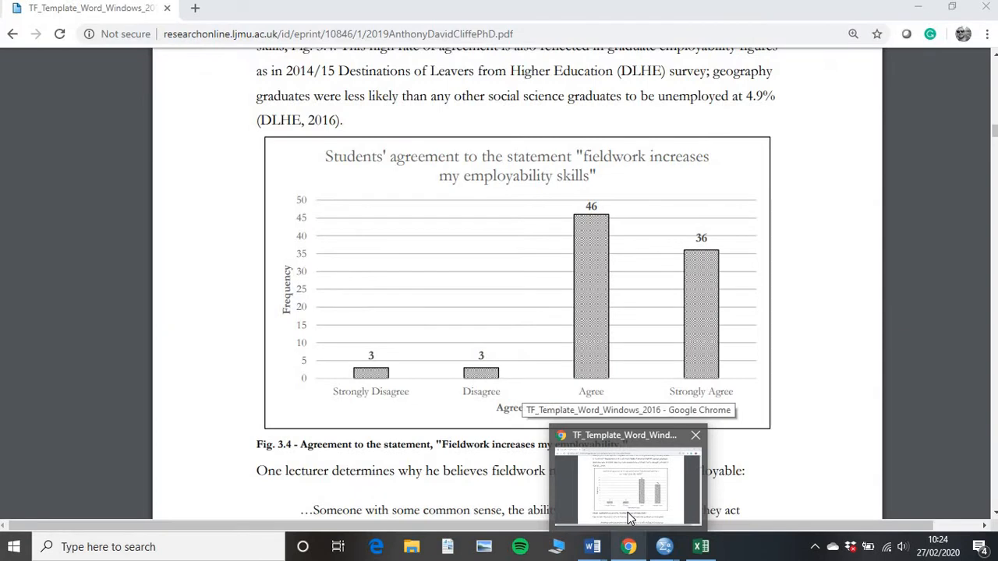
left_click(628, 512)
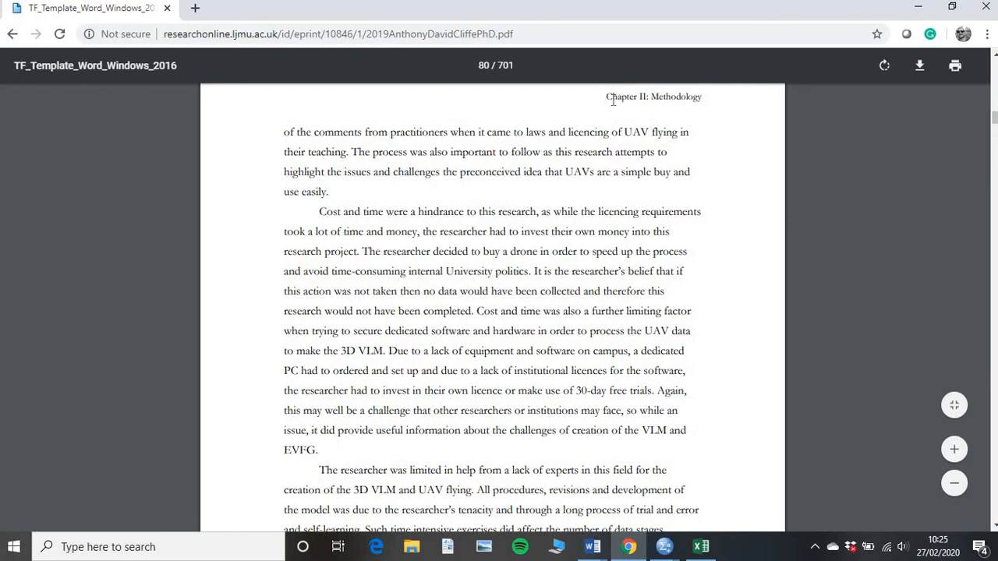
scroll(658, 152, "down", 5)
scroll(593, 152, "down", 4)
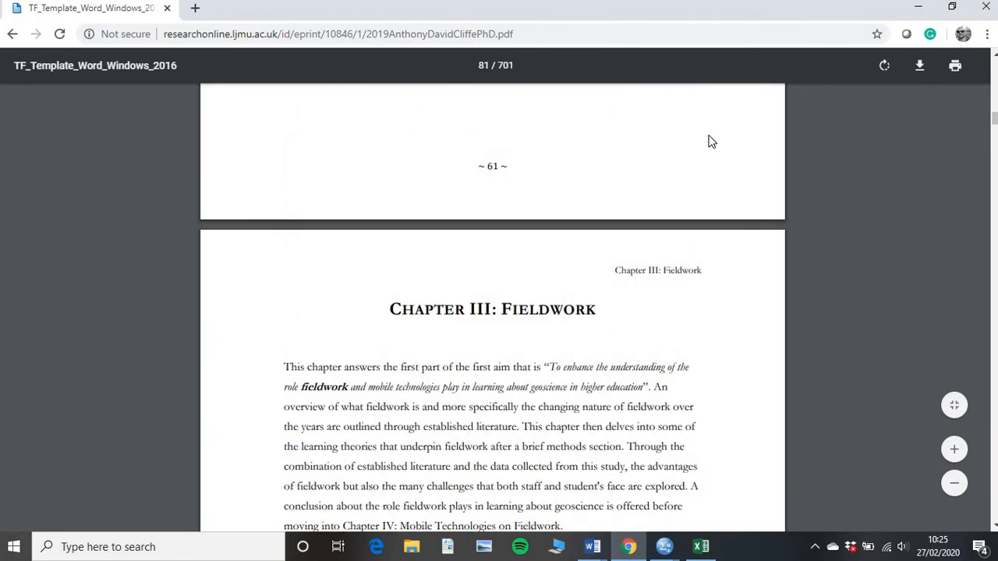
scroll(584, 164, "down", 3)
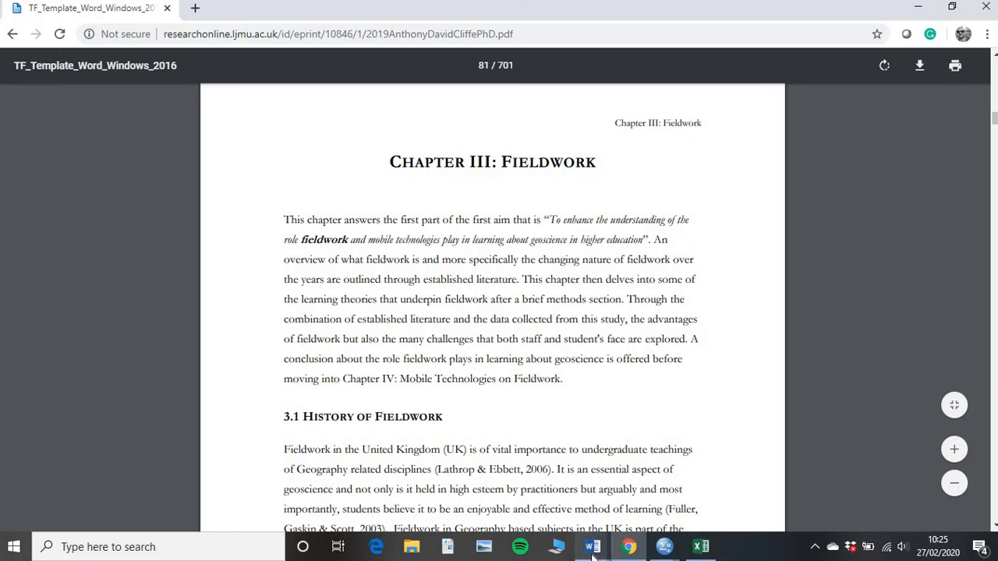
Switch back to Document1 in Word and open the page header for editing
mouse_move(592, 555)
left_click(666, 496)
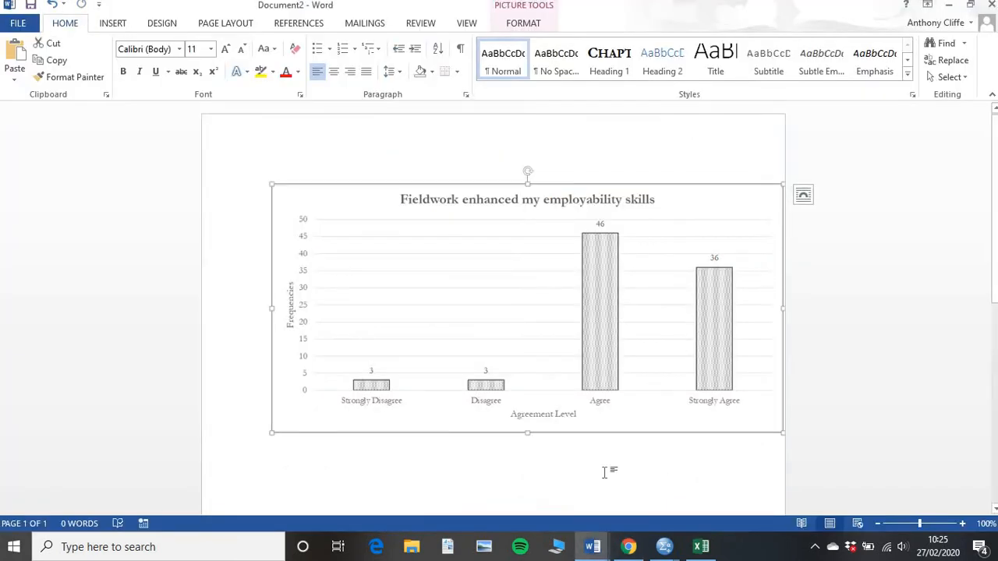
left_click(538, 507)
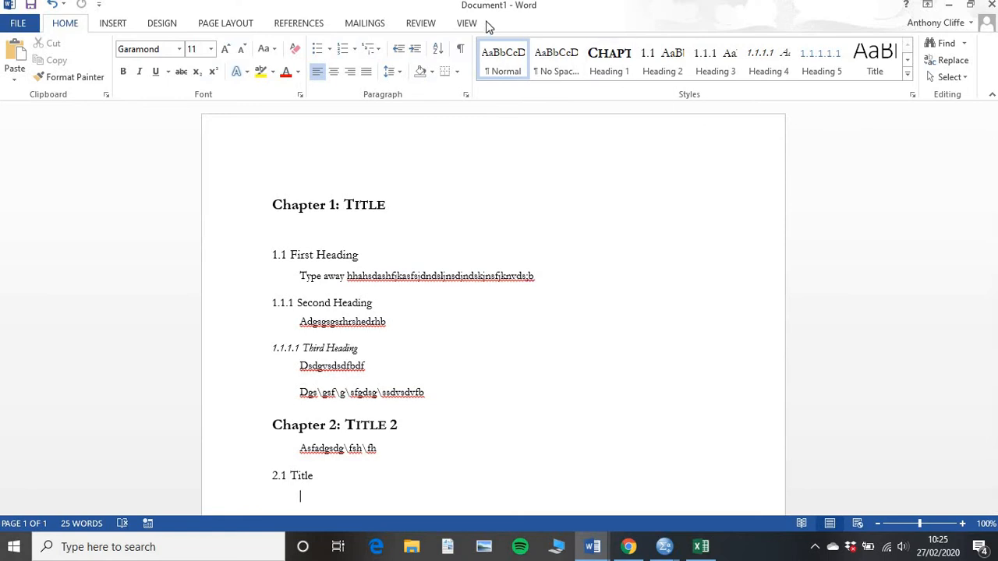
double_click(708, 130)
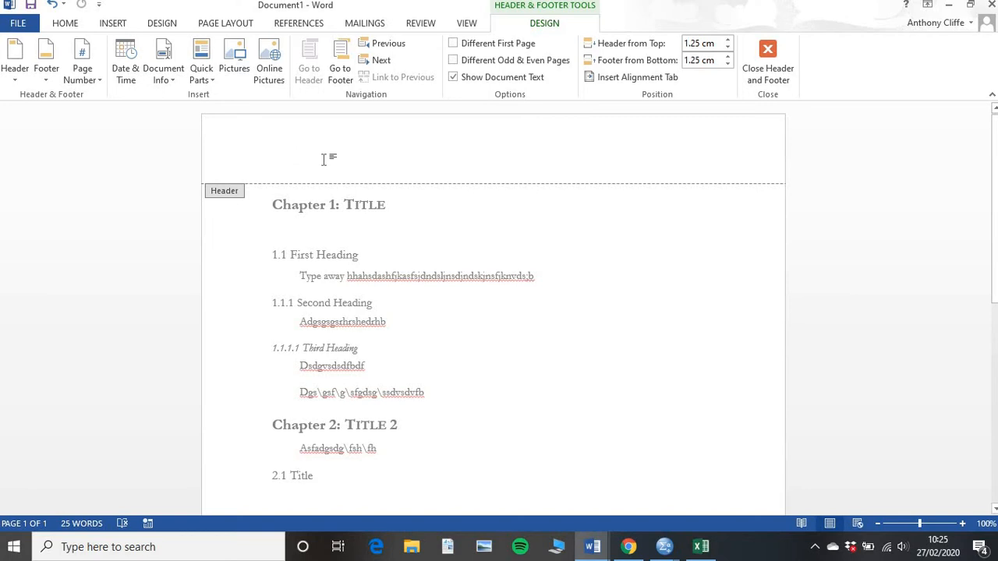
Look through the built-in header designs, from Blank to Whisp, without applying one
left_click(20, 70)
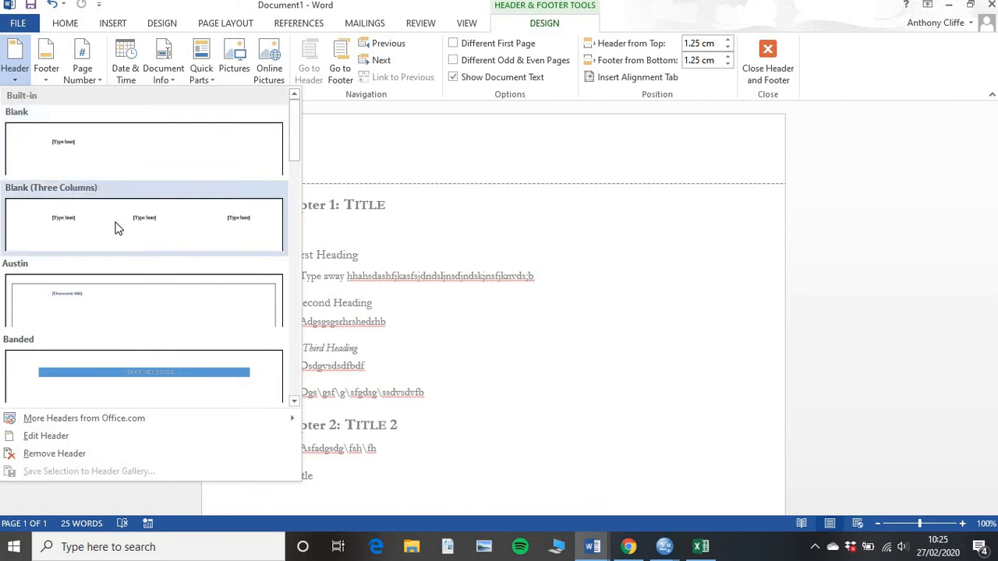
scroll(170, 232, "down", 3)
scroll(170, 219, "down", 3)
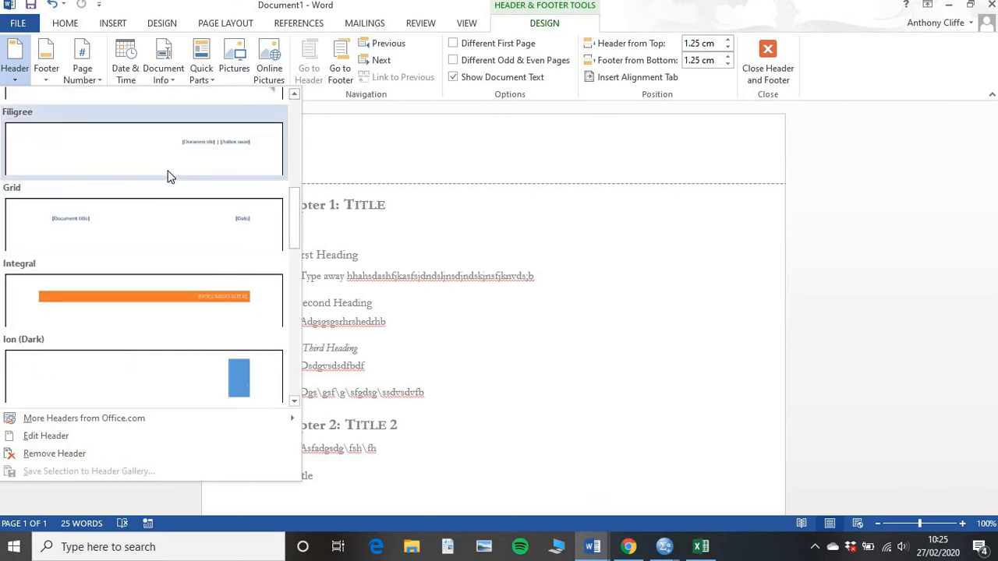
scroll(179, 171, "down", 6)
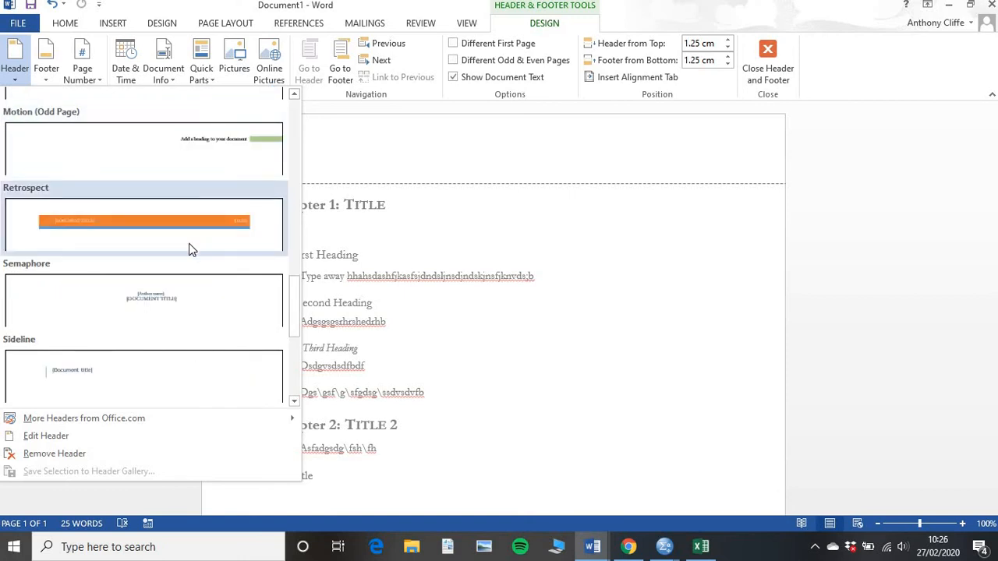
scroll(189, 238, "down", 4)
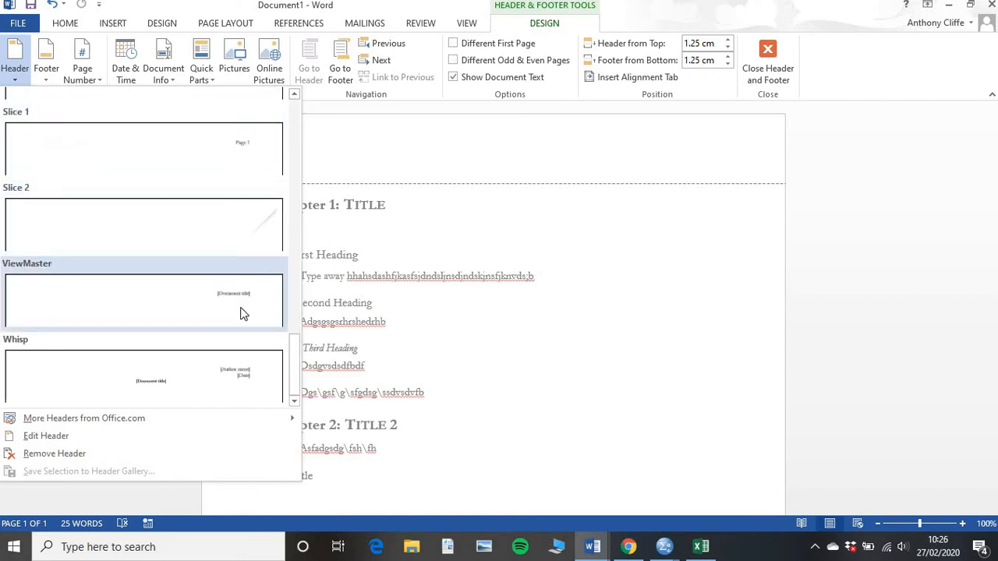
scroll(240, 311, "up", 15)
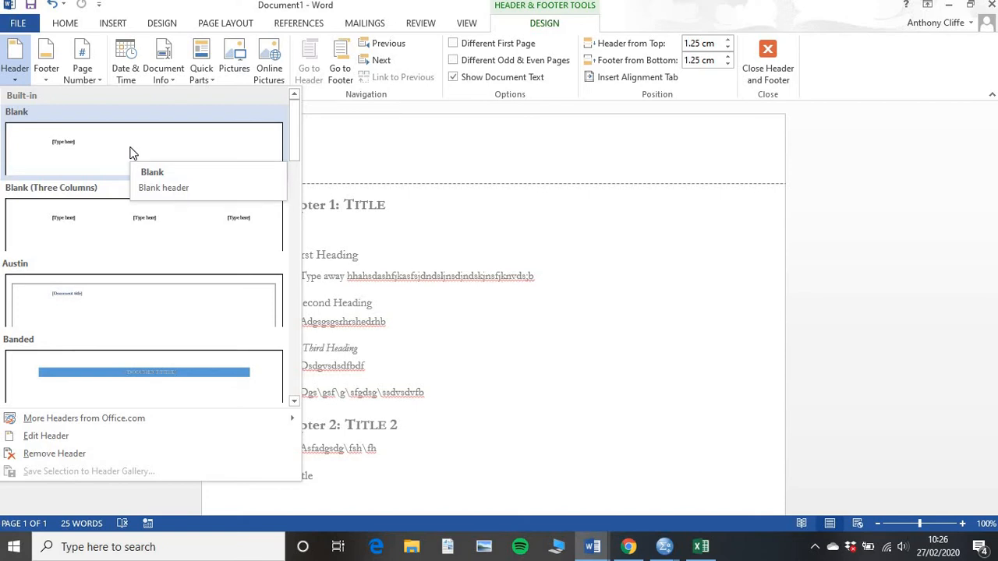
left_click(360, 151)
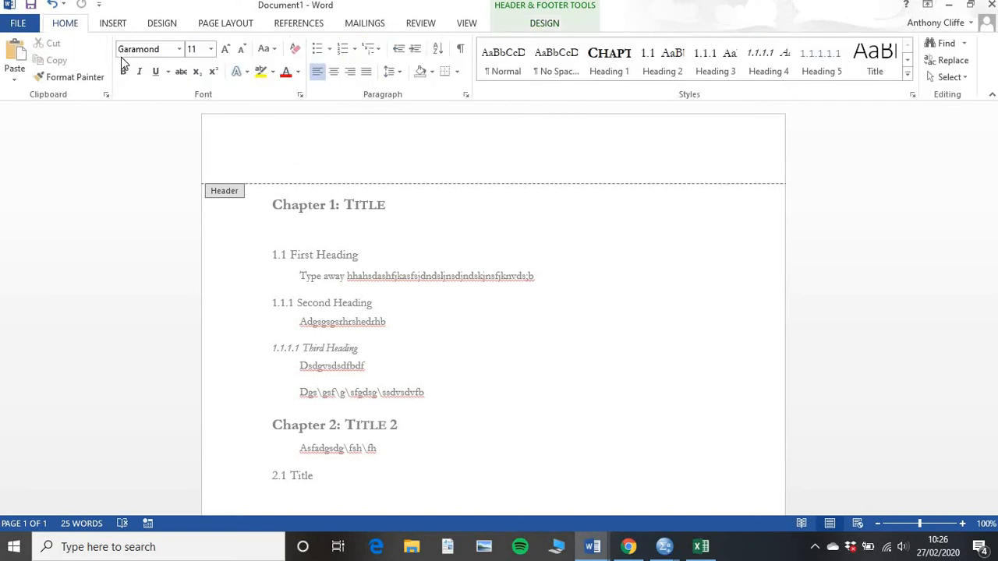
Enter "Chapter 1: Introduction" as the header text
left_click(67, 23)
type("Chappter")
key("BackSpace")
key("BackSpace")
key("BackSpace")
type("ter")
key("BackSpace")
key("BackSpace")
key("BackSpace")
type("ter 1: Introduction")
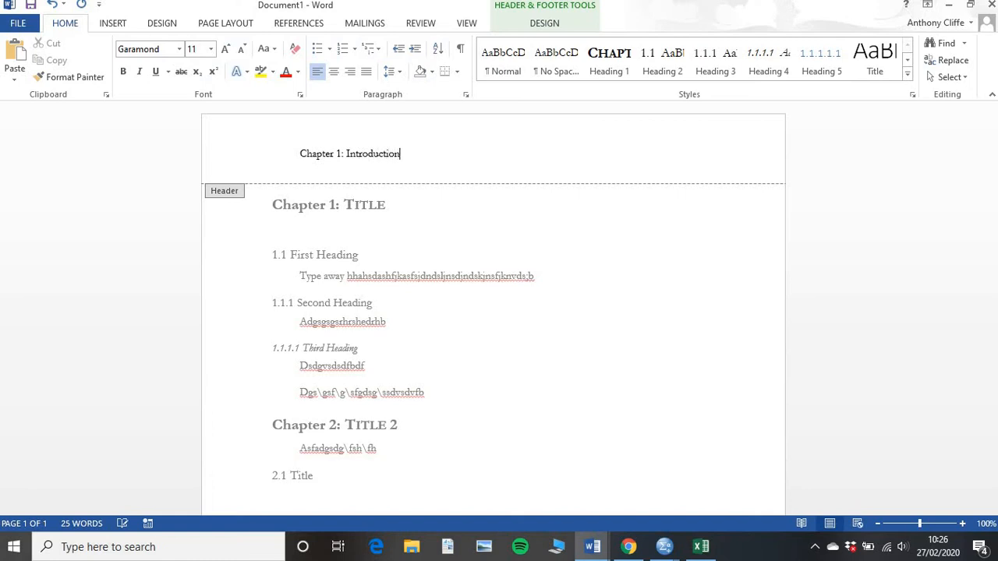
Reduce the header text to 10 pt and make it bold
left_click_drag(413, 154, 304, 156)
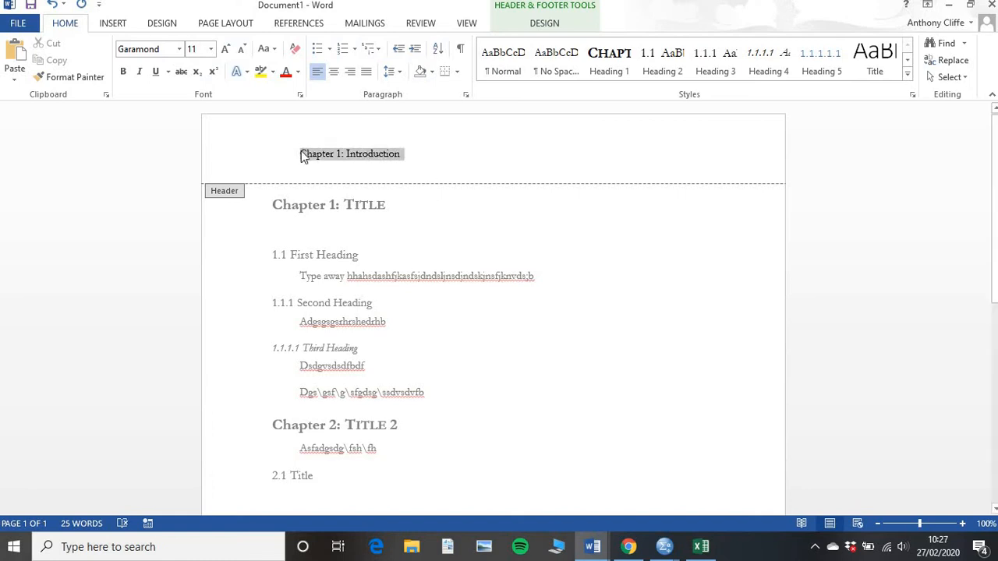
left_click(242, 49)
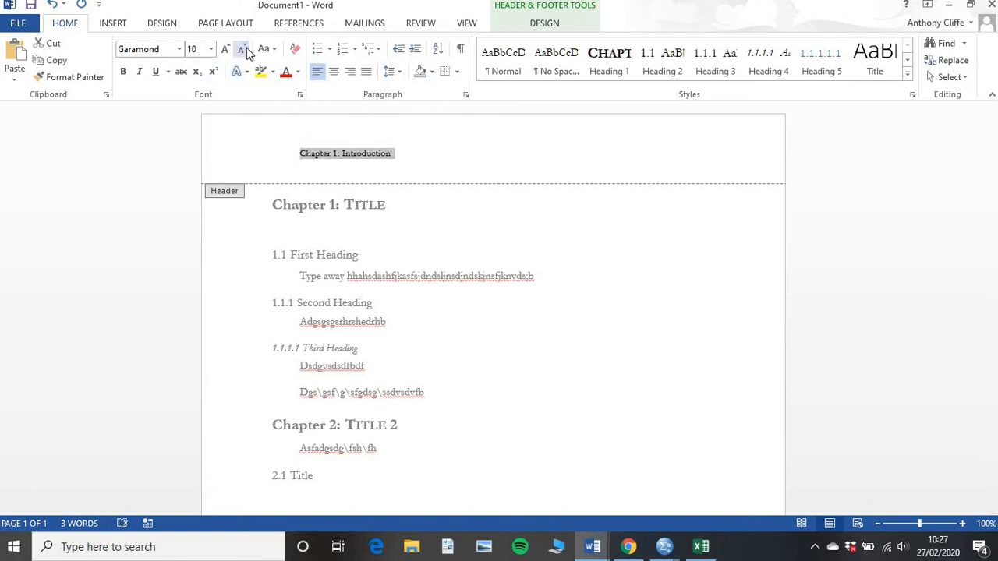
left_click(124, 72)
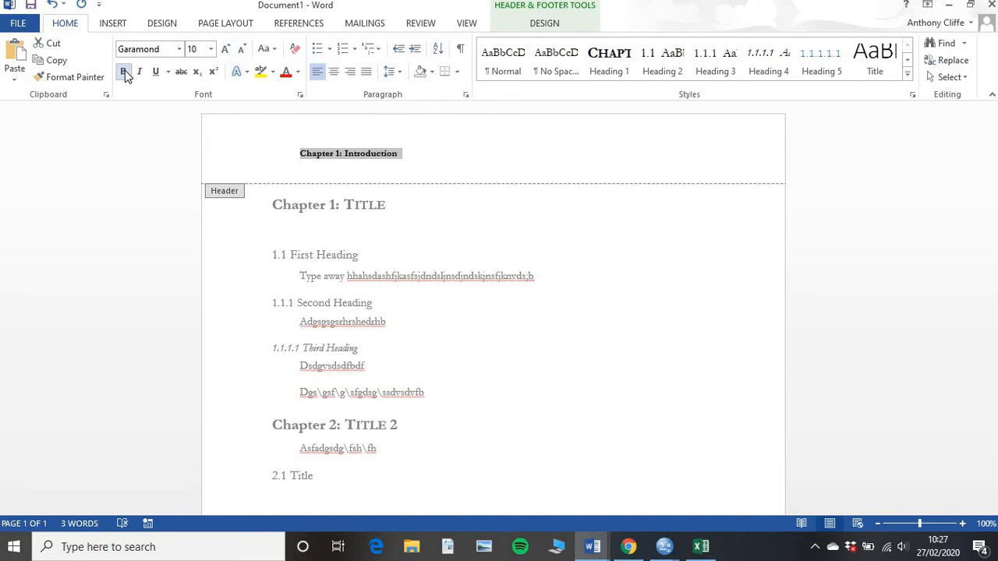
Shift the header text across to the right side of the page with two tabs and return to the document body
left_click(303, 152)
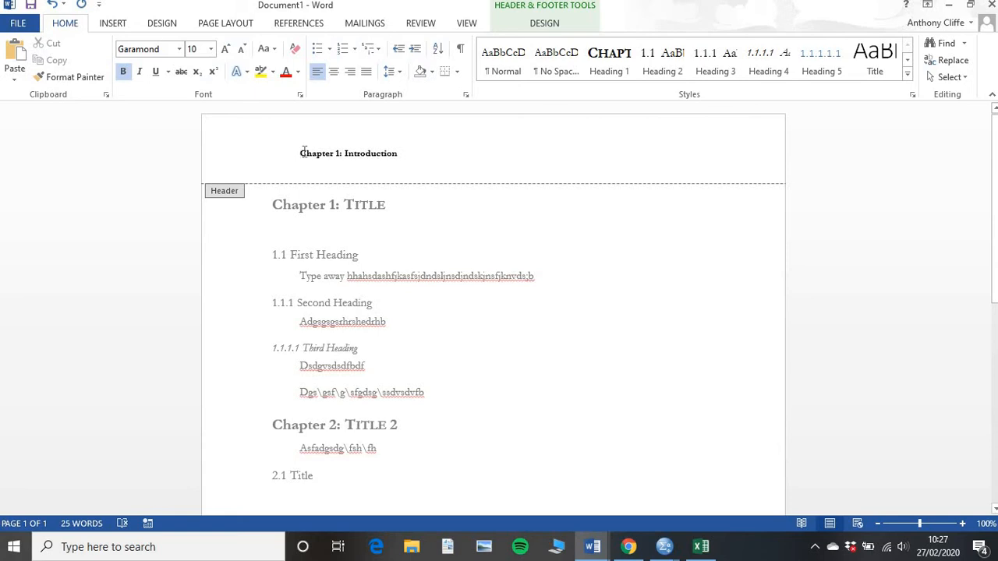
key("Tab")
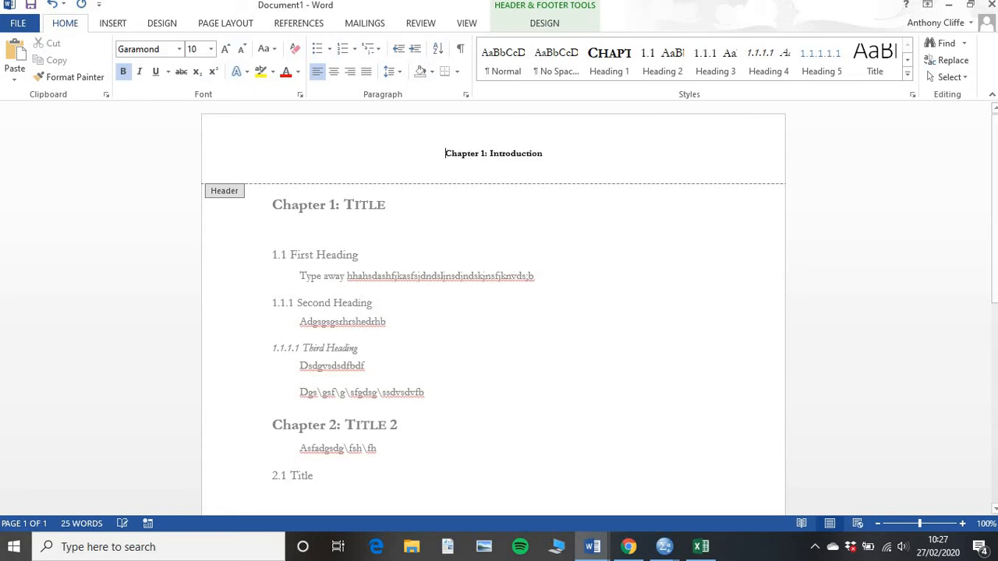
key("Tab")
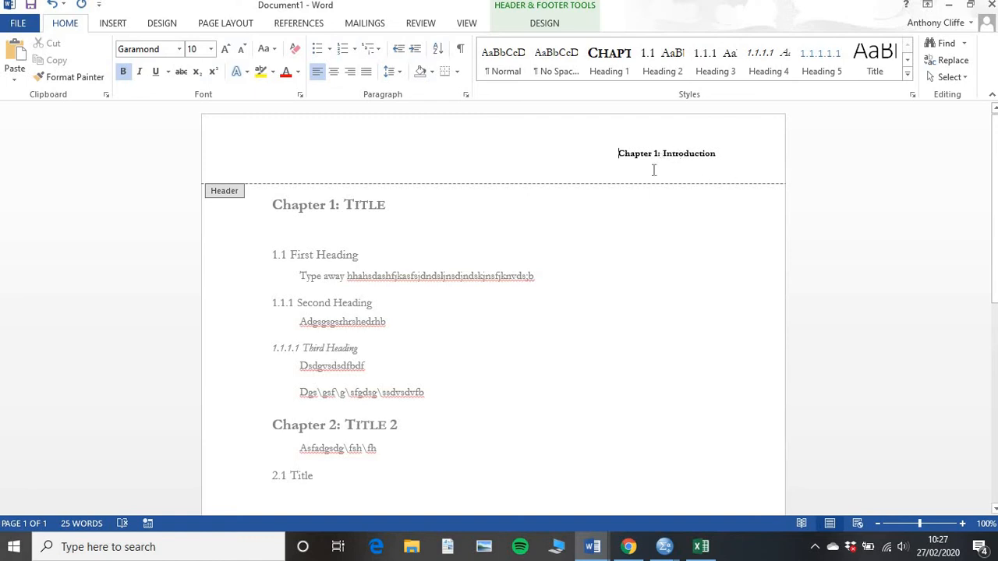
double_click(601, 236)
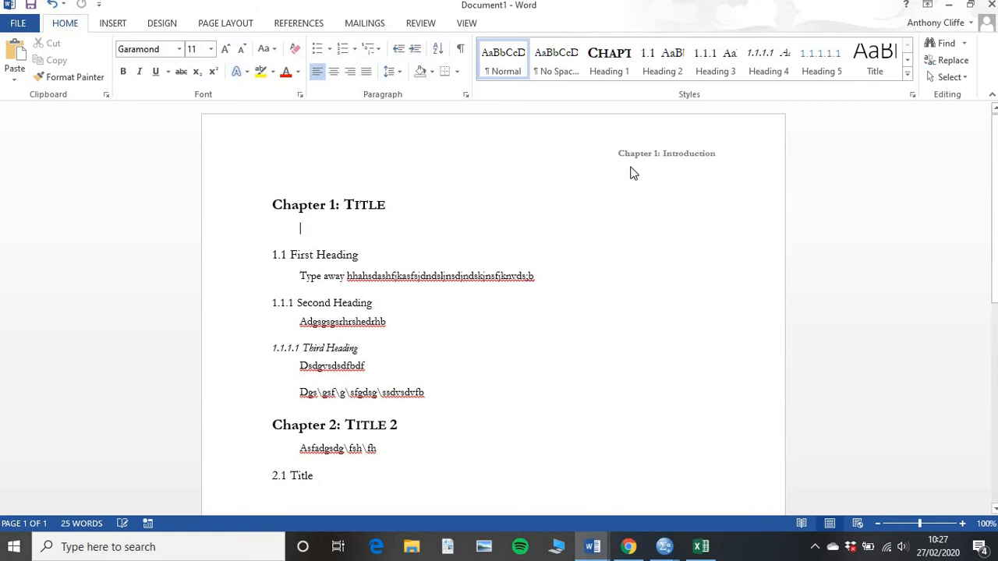
Insert a centred page number in the page footer using the Tildes design
scroll(680, 173, "down", 3)
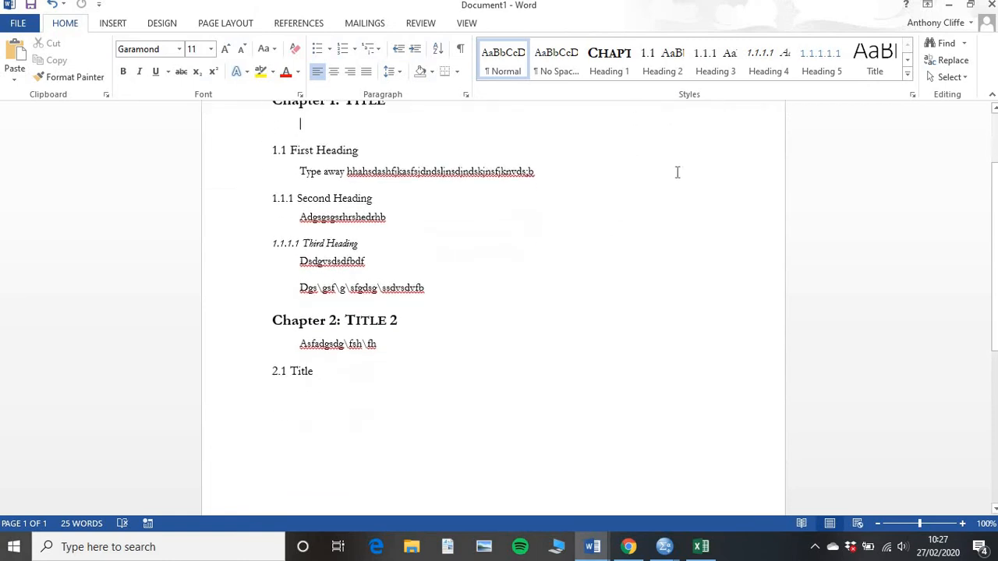
scroll(677, 173, "down", 8)
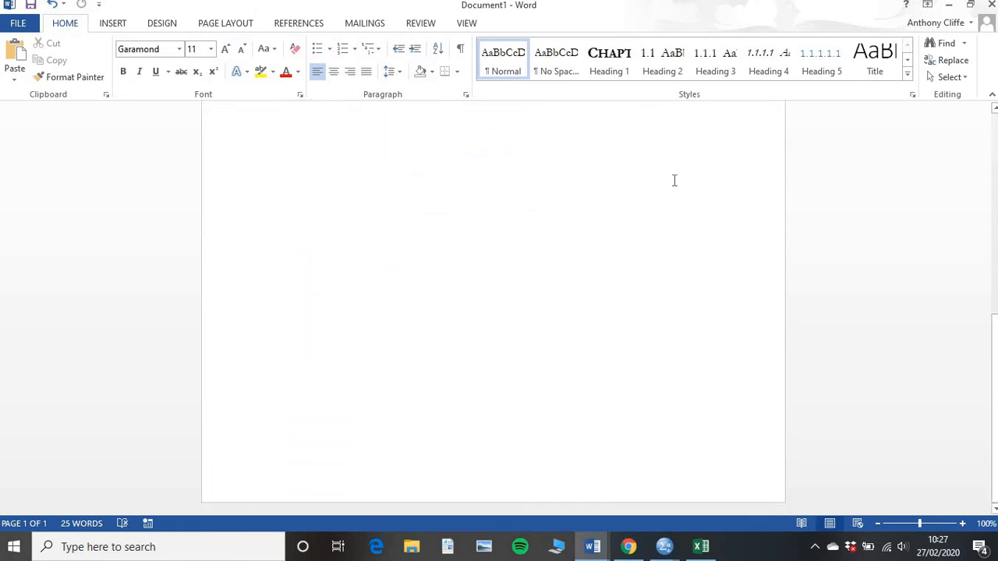
double_click(481, 490)
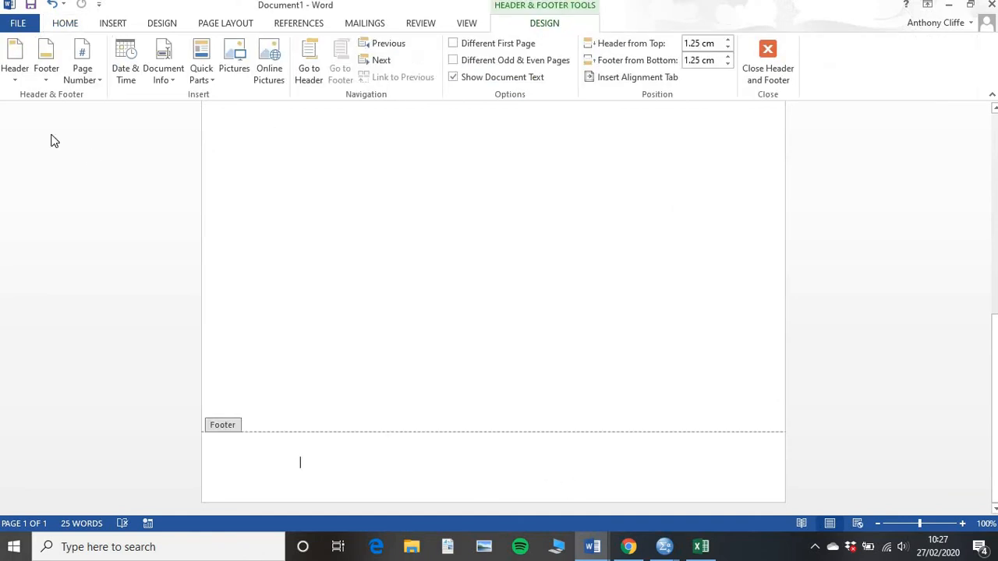
left_click(84, 78)
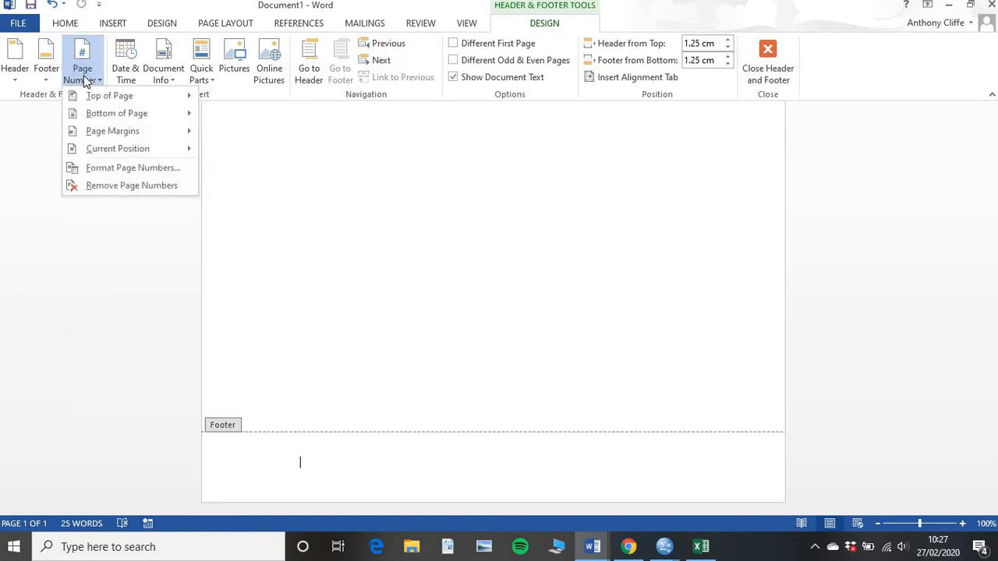
mouse_move(134, 116)
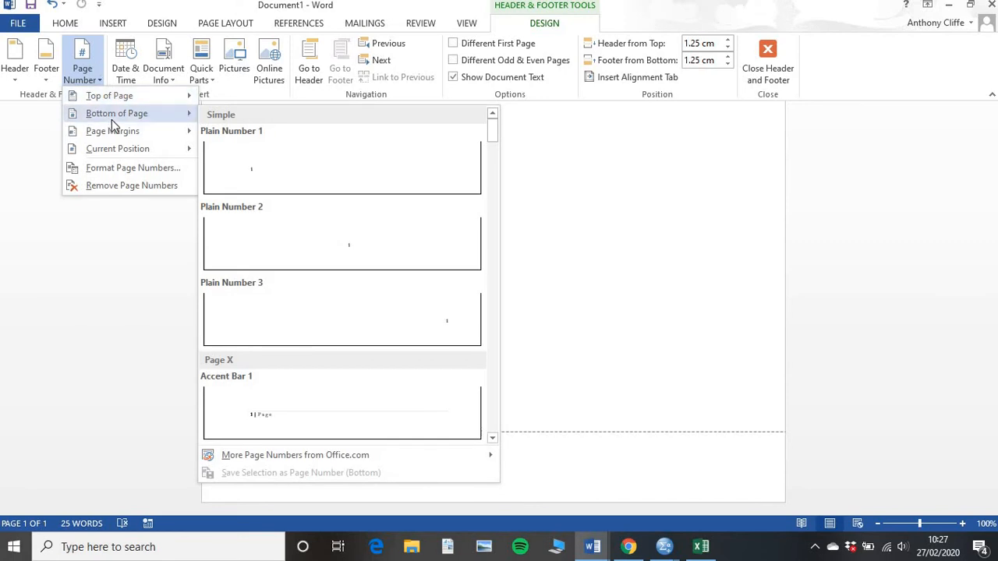
scroll(381, 281, "down", 3)
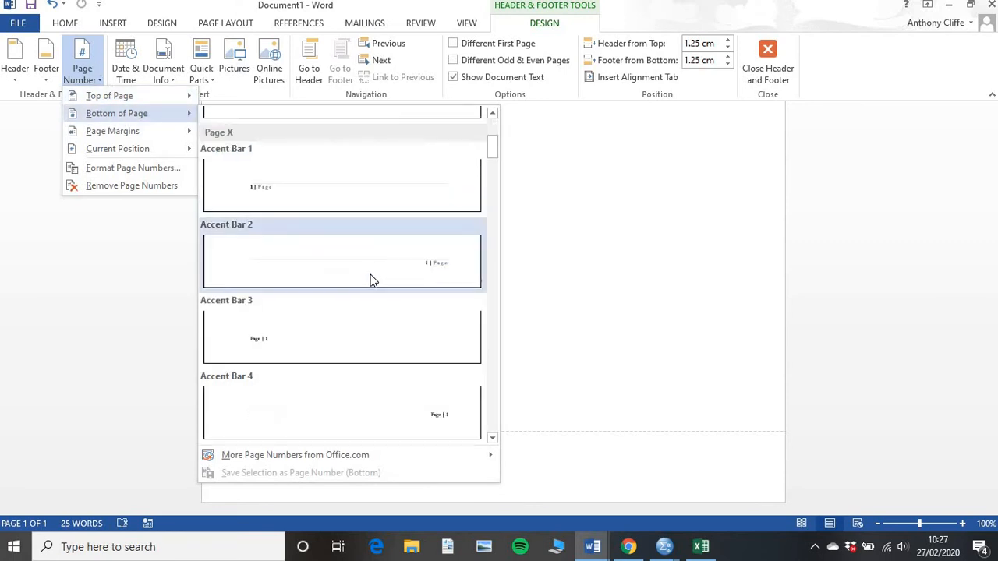
scroll(371, 274, "down", 3)
scroll(373, 285, "down", 6)
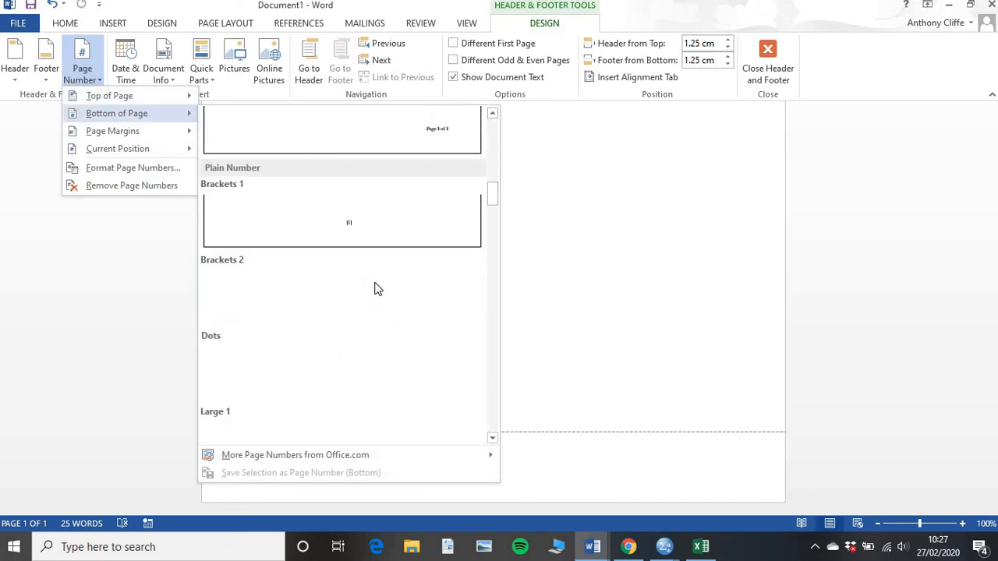
scroll(382, 323, "down", 3)
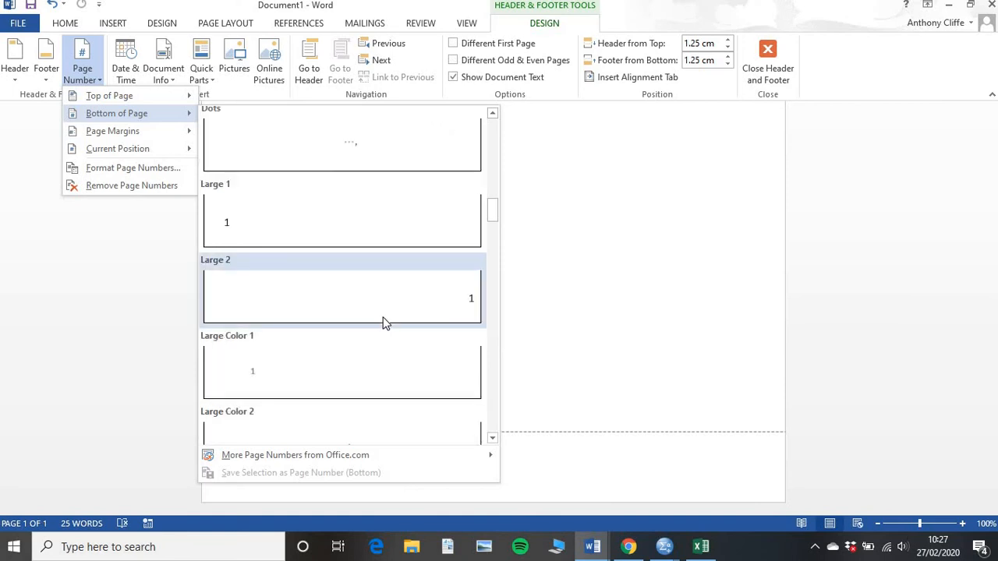
scroll(382, 322, "down", 3)
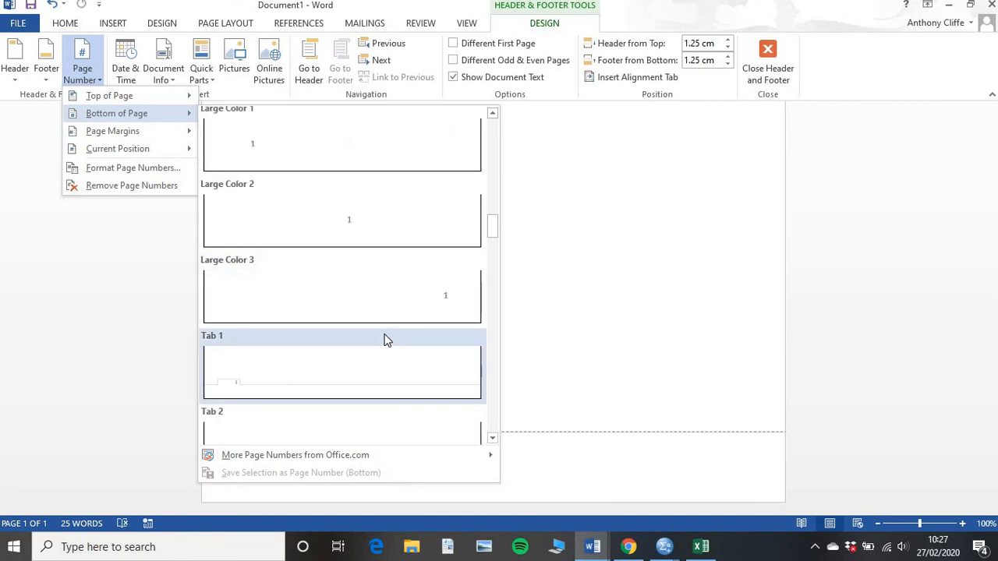
scroll(385, 338, "down", 3)
scroll(385, 338, "down", 3)
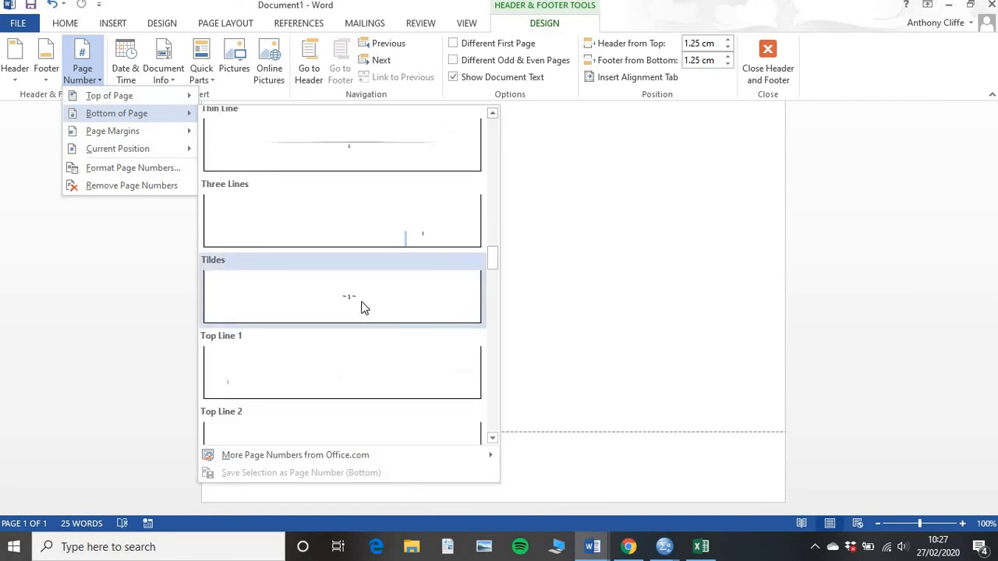
left_click(362, 308)
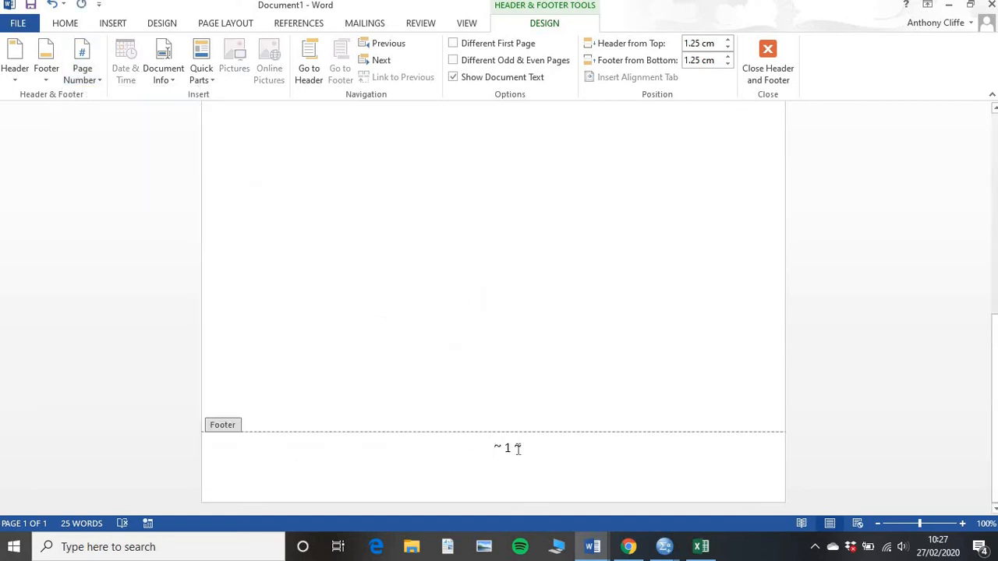
Format the footer page number in 8 pt Garamond and return to the document body
left_click_drag(523, 450, 483, 448)
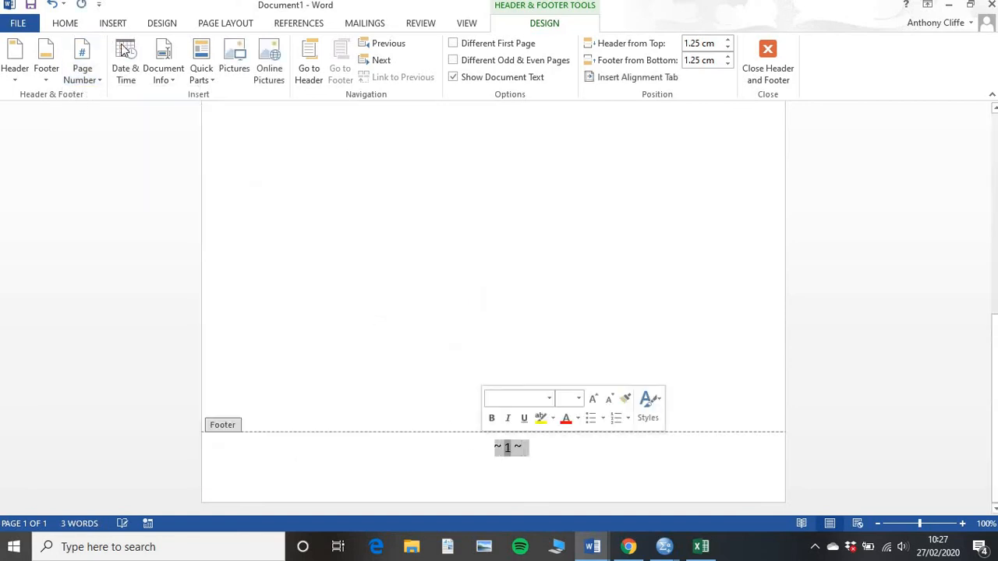
left_click(66, 23)
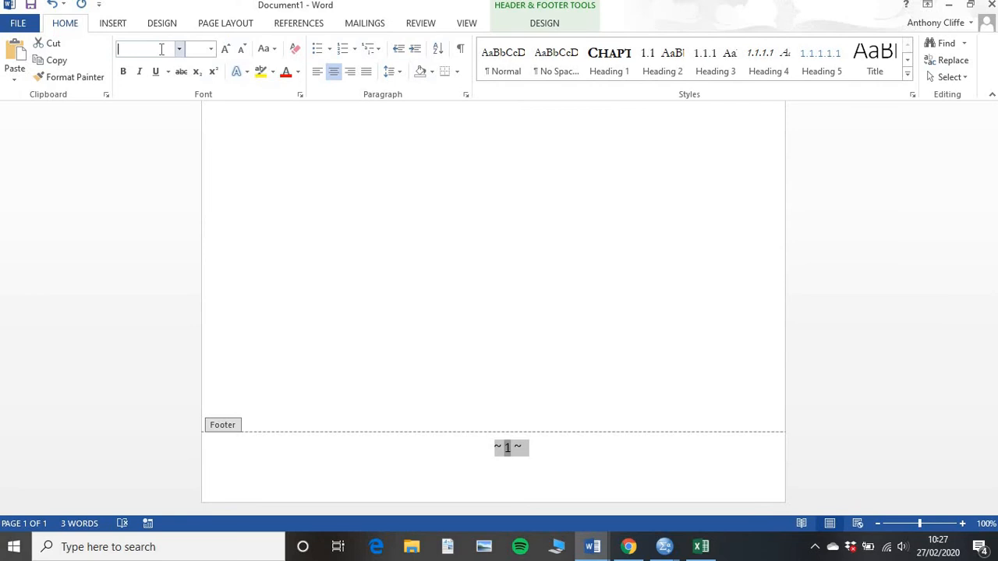
type("Garamond")
key("Return")
left_click(201, 49)
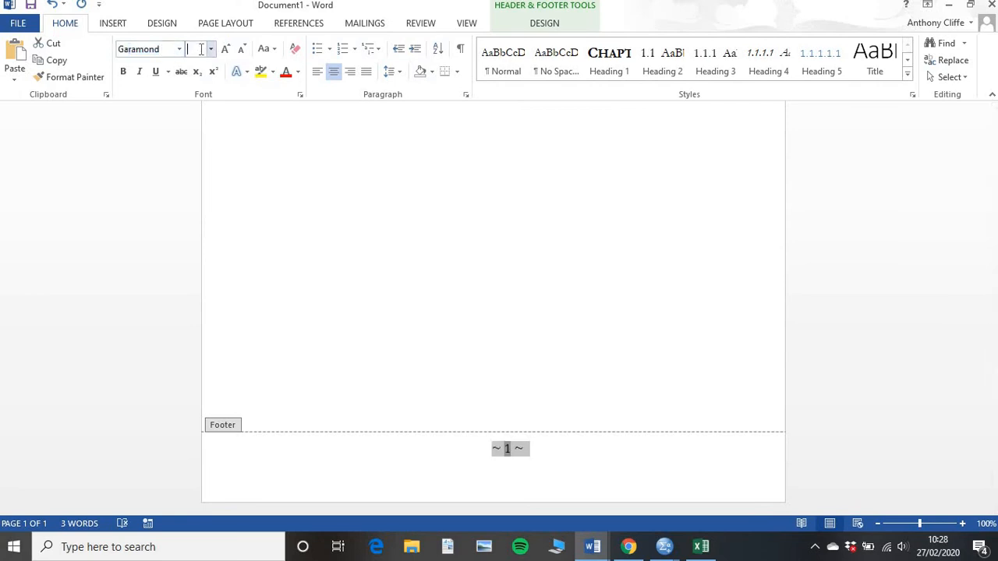
type("8")
key("Return")
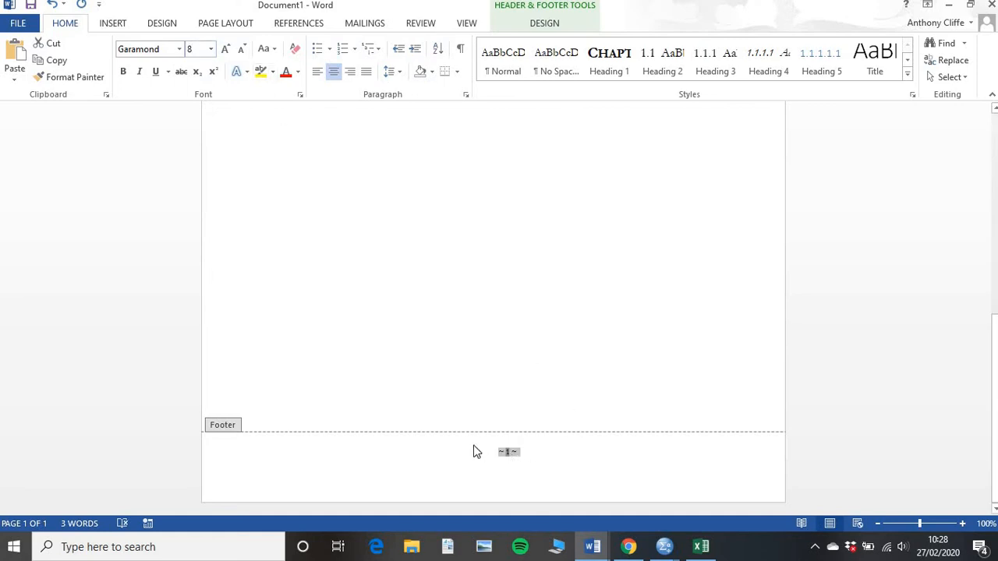
double_click(613, 244)
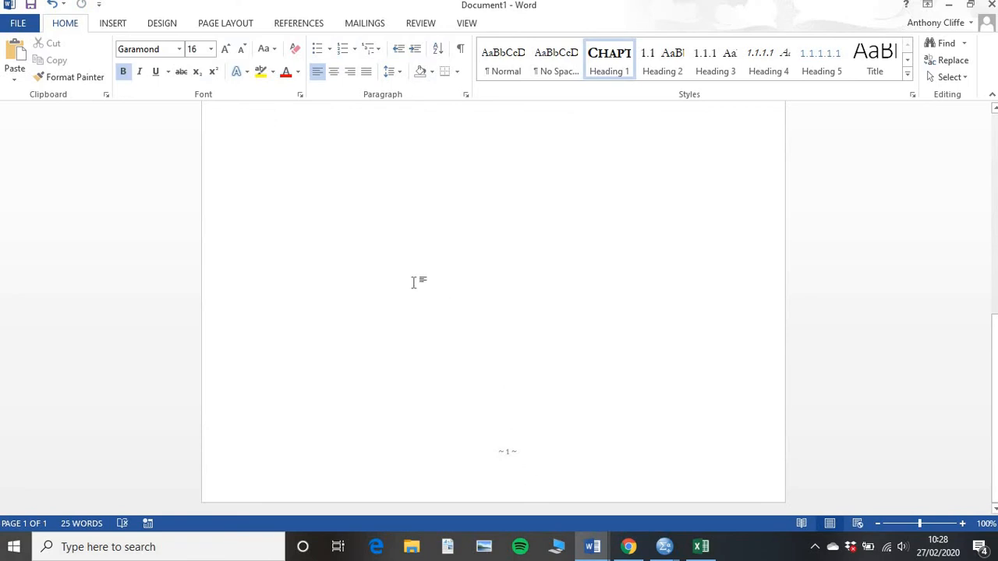
Add blank paragraphs below the page 1 text until the document runs onto a second page
key("Return")
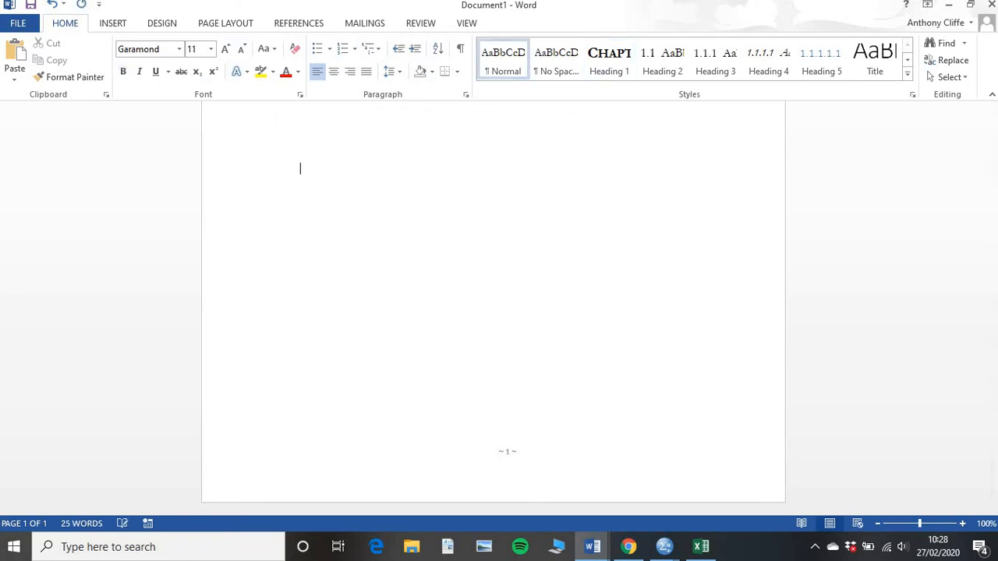
key("Return")
key("Return")
key("Return")
key("Return")
key("Return")
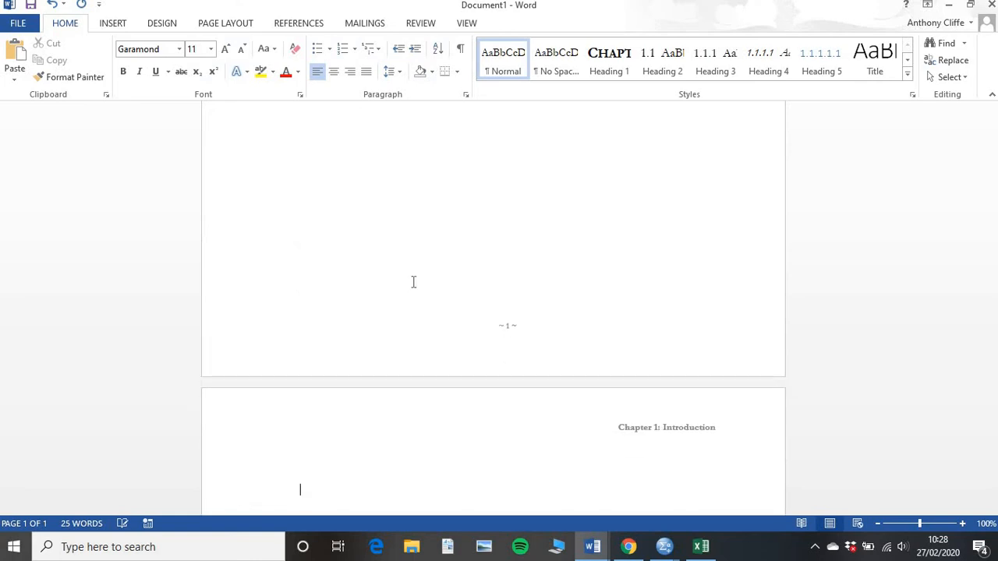
scroll(507, 336, "down", 3)
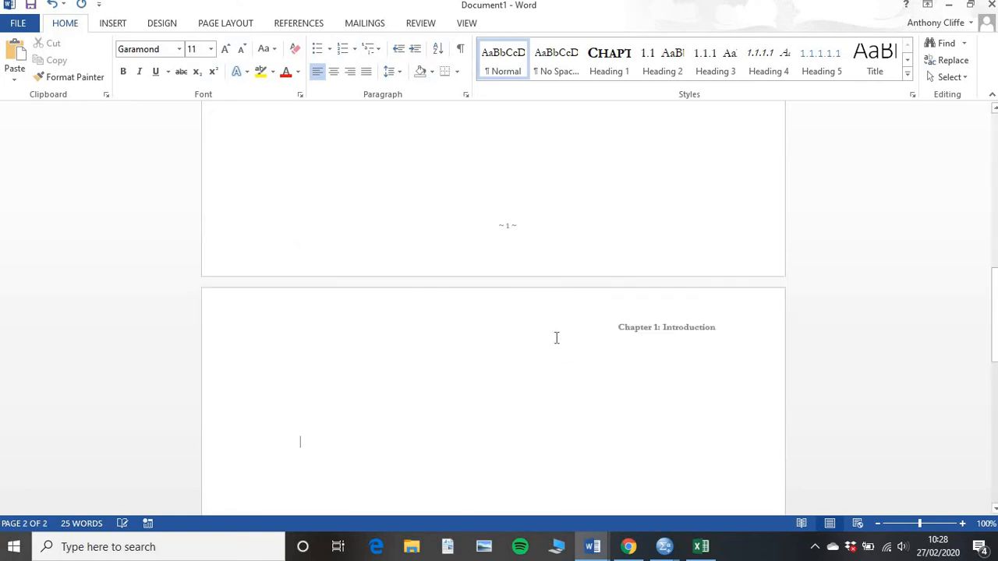
scroll(632, 226, "down", 3)
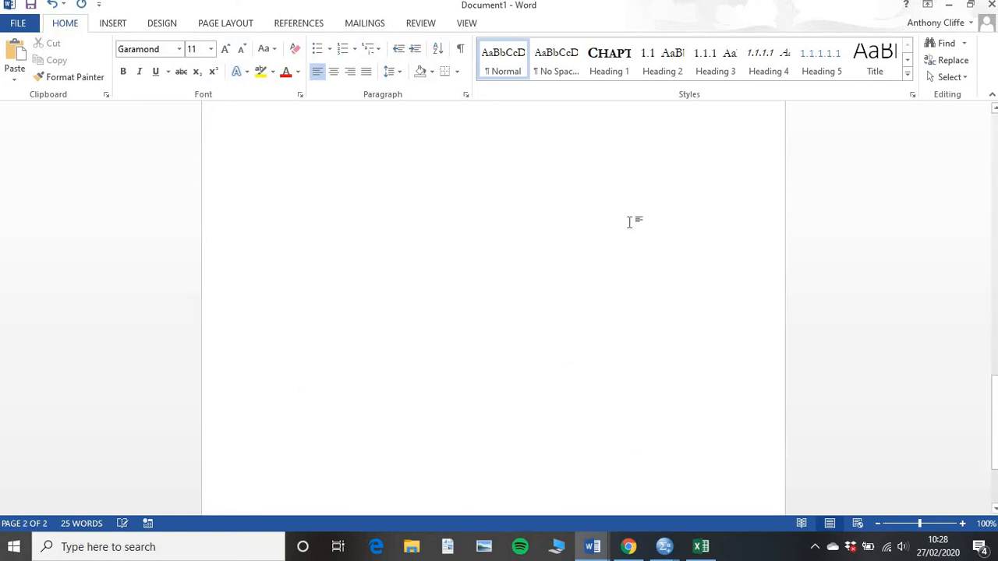
Enter a line of random filler text on page 2 and start a new paragraph beneath it
type("fdbdfzbd")
type("fzbdfzbdfbdfzbdfzghsdfzbdbg")
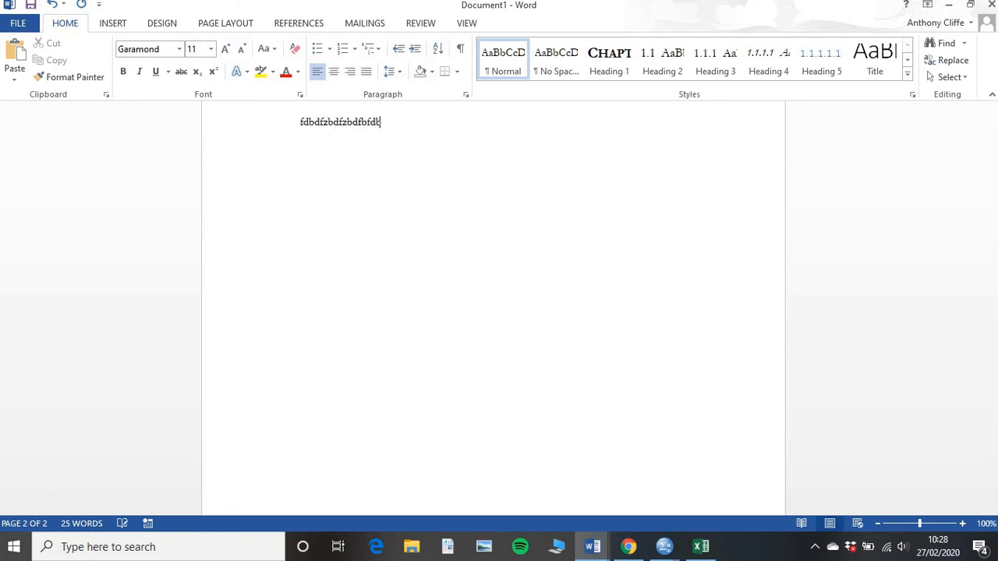
scroll(505, 267, "down", 4)
scroll(506, 267, "down", 2)
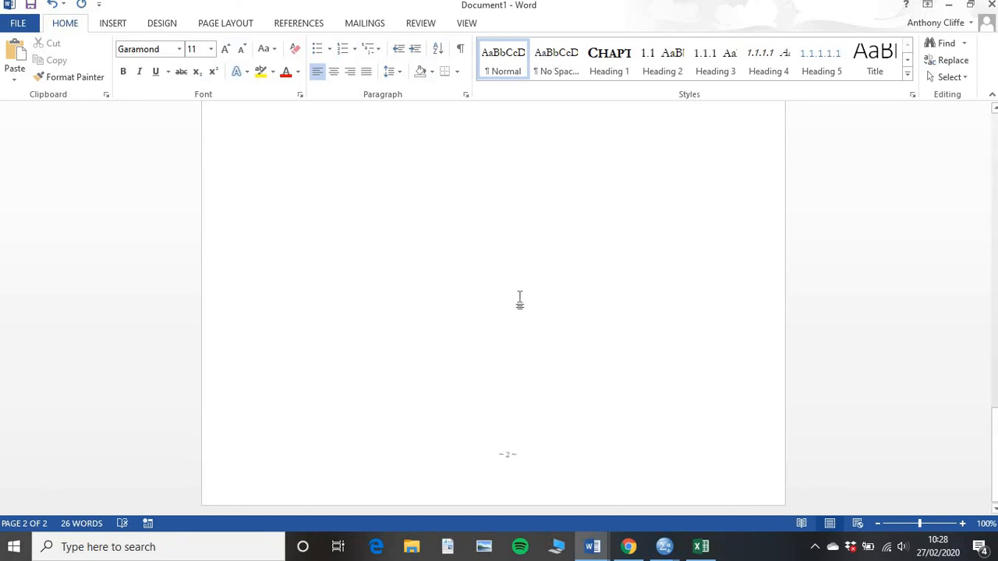
scroll(476, 425, "up", 4)
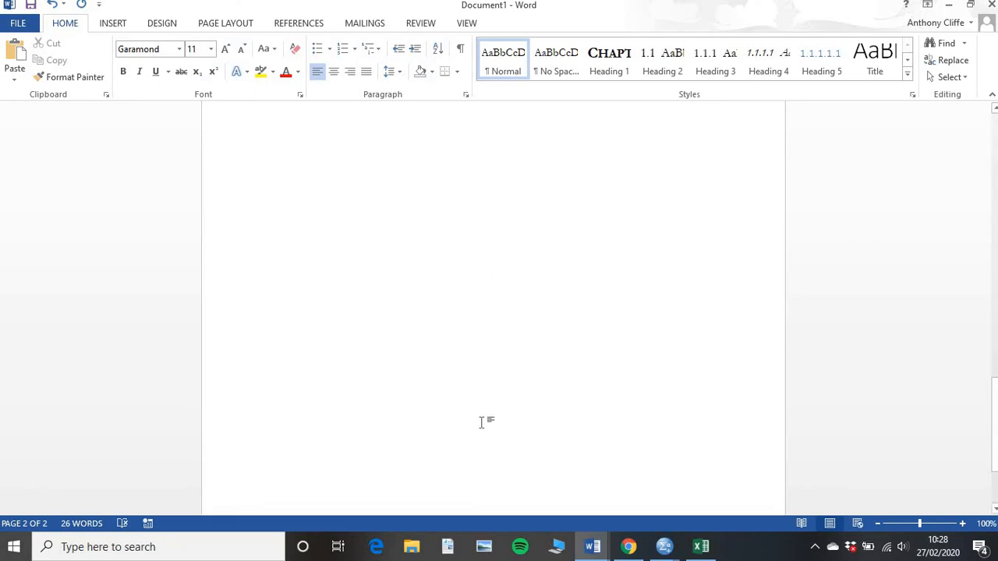
key("Return")
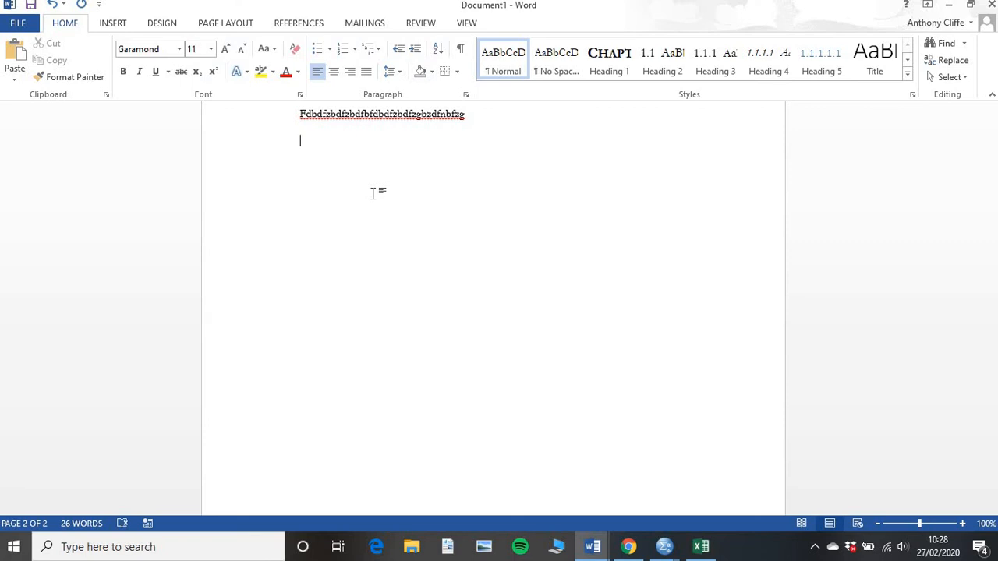
Insert a Next Page section break below the filler text on page 2
scroll(501, 195, "up", 5)
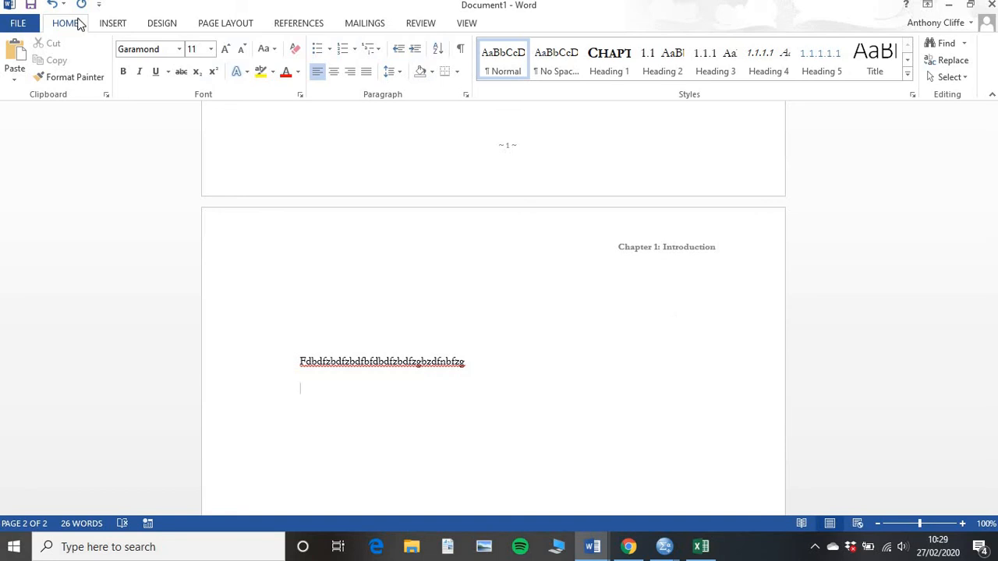
left_click(225, 23)
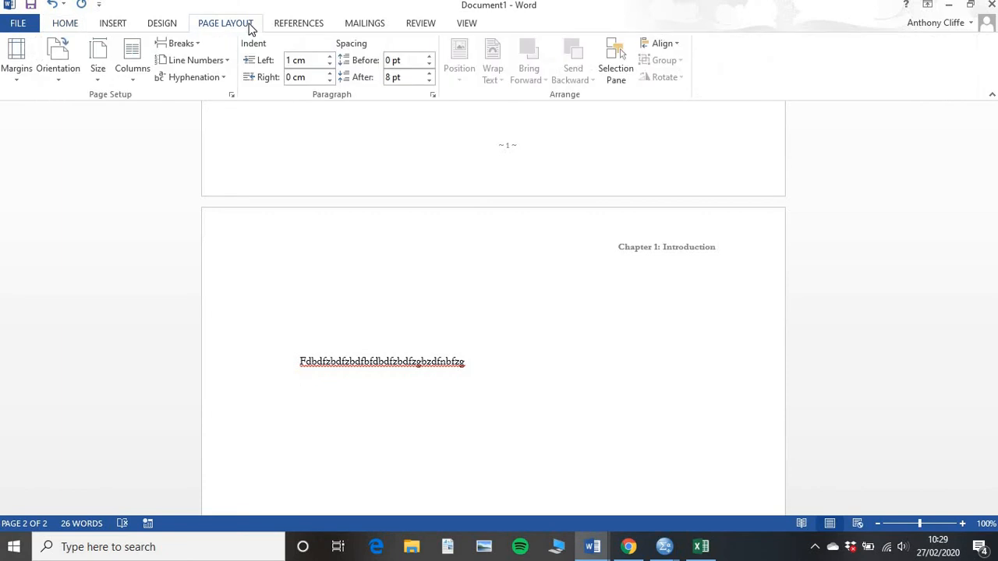
left_click(181, 44)
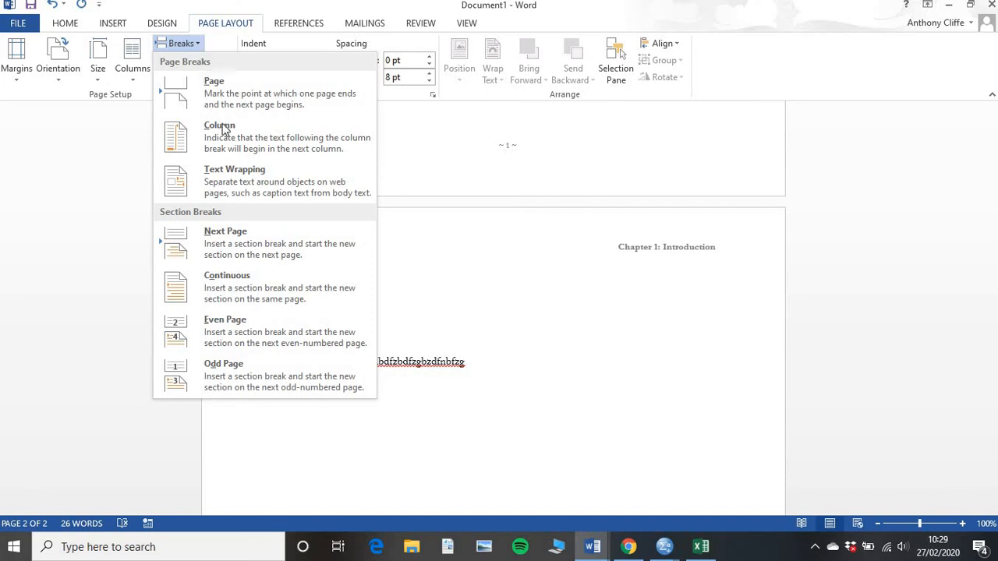
left_click(259, 251)
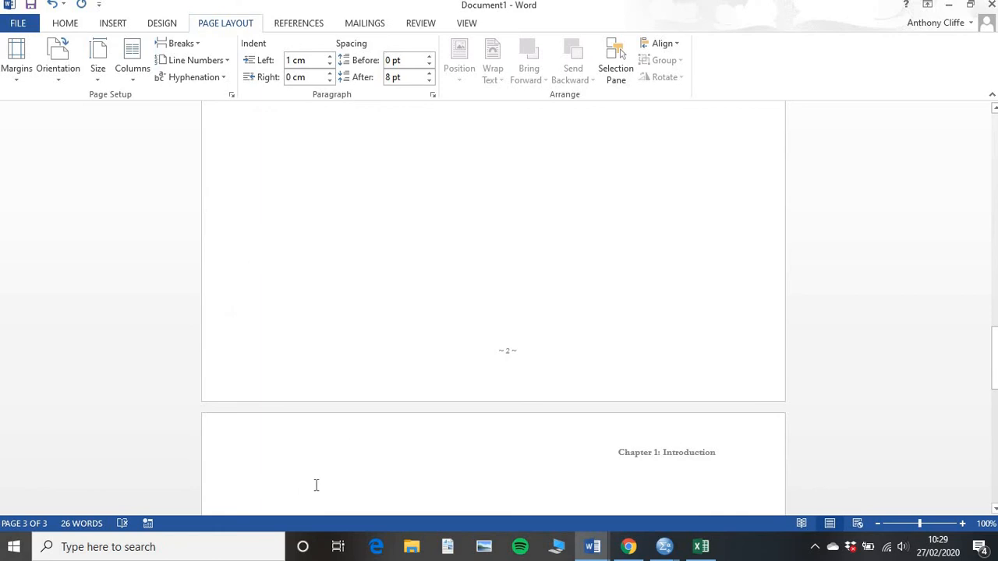
scroll(316, 485, "down", 2)
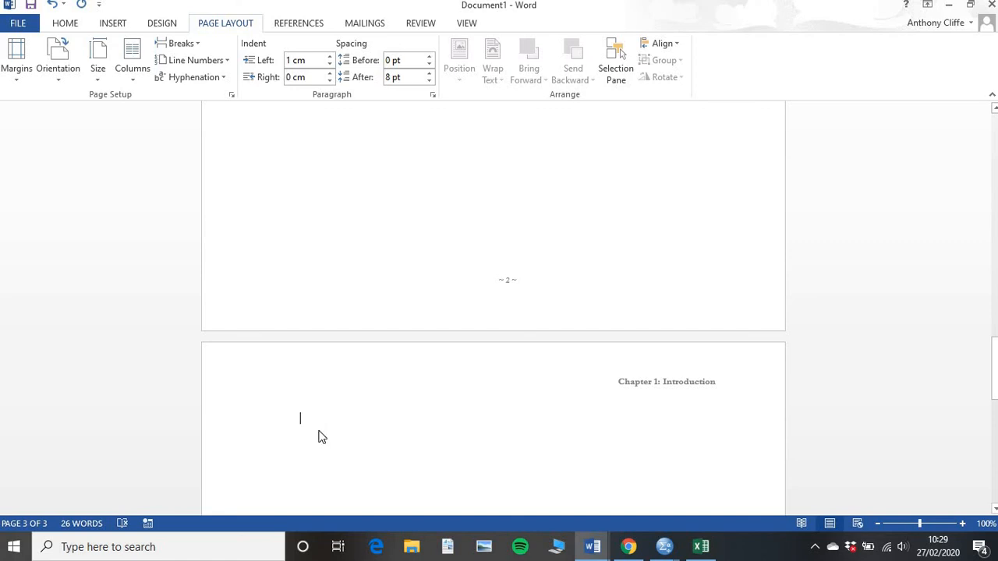
scroll(320, 435, "up", 18)
scroll(451, 276, "up", 20)
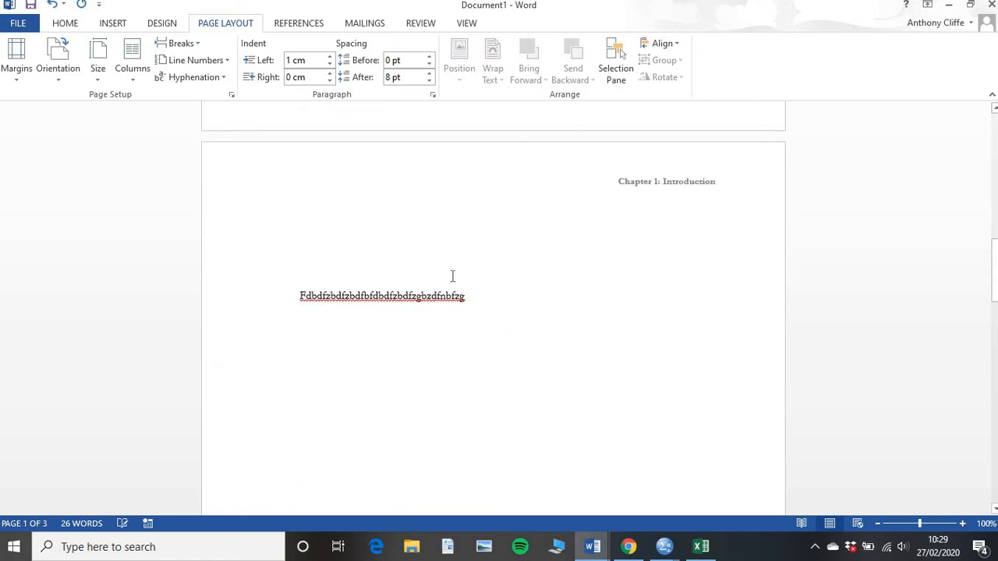
Apply the Heading 1 style to the empty first line of page 3
scroll(451, 276, "down", 20)
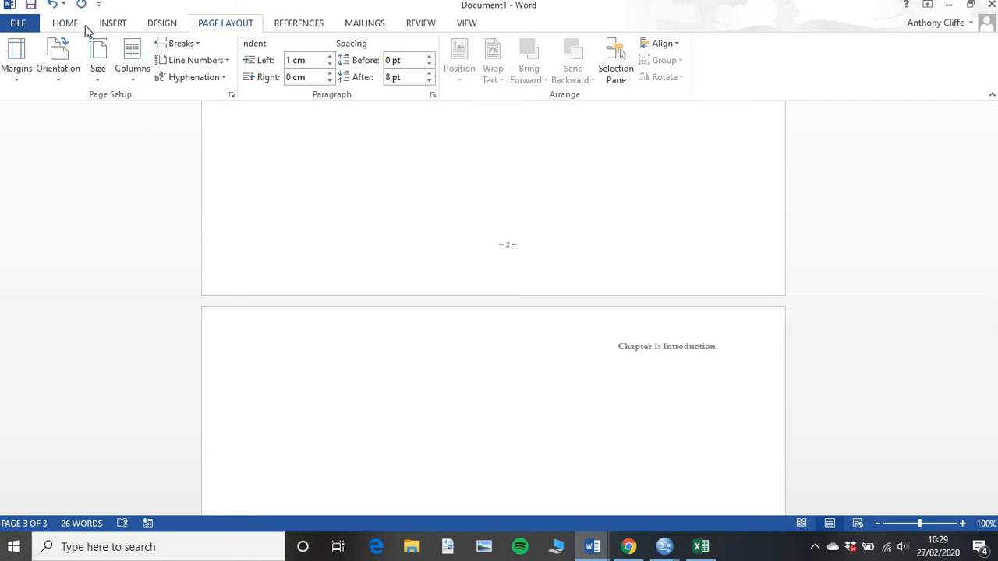
left_click(66, 24)
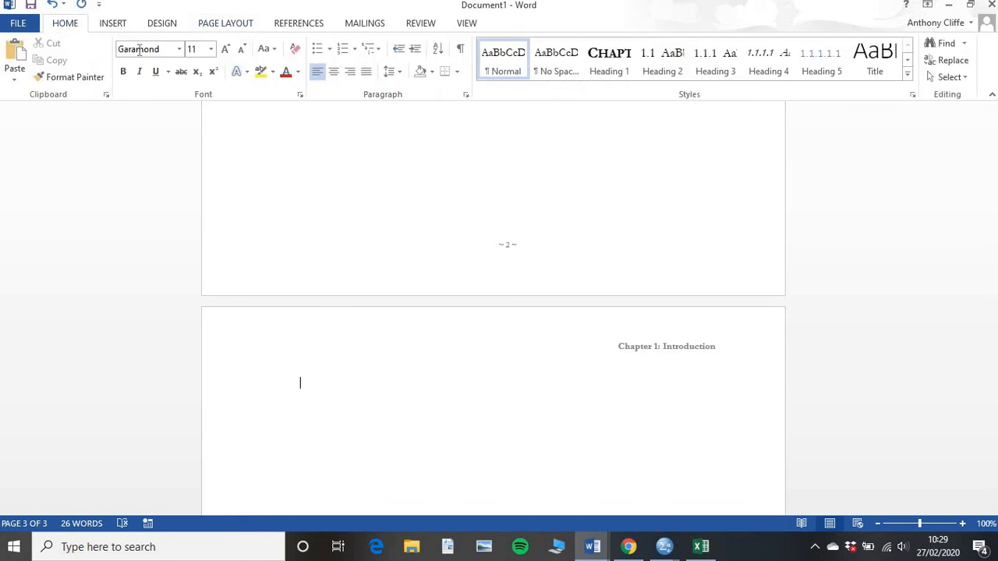
left_click(605, 66)
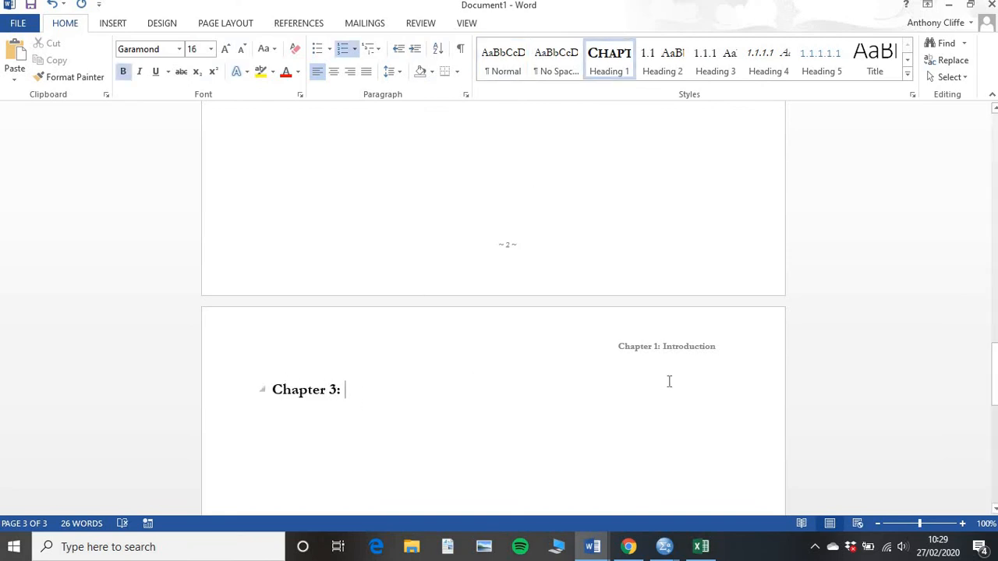
Open the section 2 header on page 3 and unlink it from the previous section
double_click(658, 348)
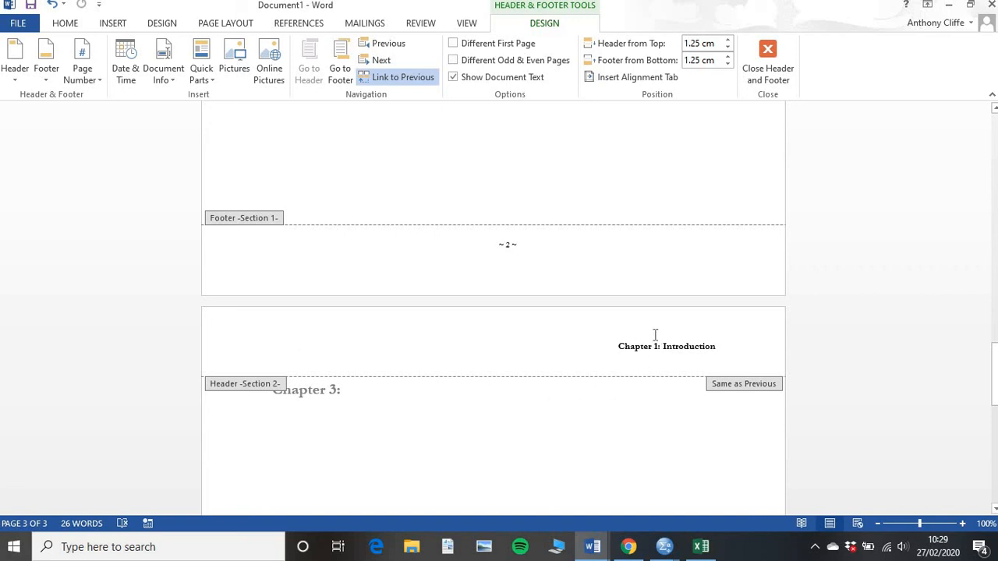
left_click(395, 79)
scroll(413, 152, "down", 3)
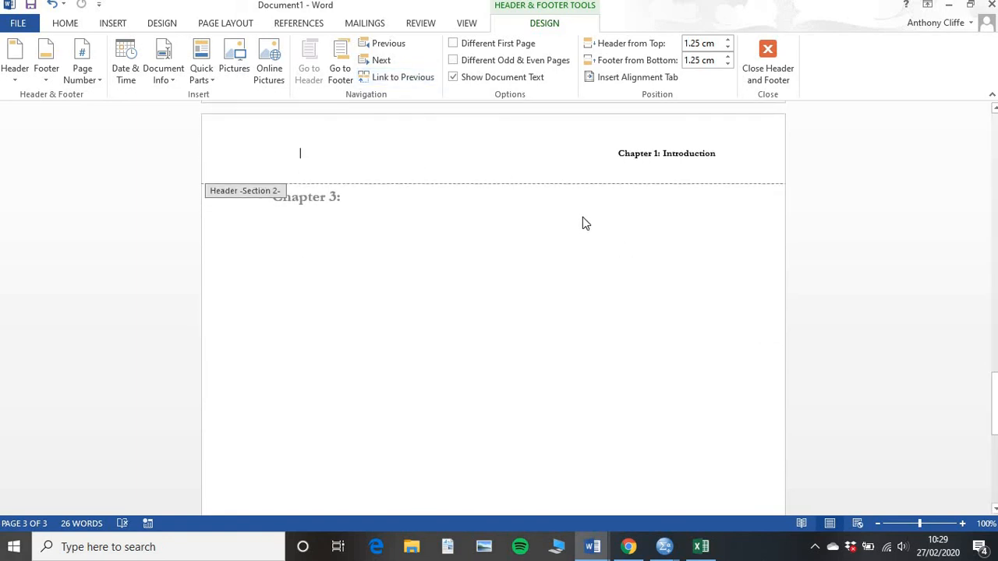
Change the section 2 header text to "Chapter 3: Title" and return to the document body
left_click(655, 153)
key("BackSpace")
type("3")
left_click_drag(714, 155, 663, 160)
type("Ti")
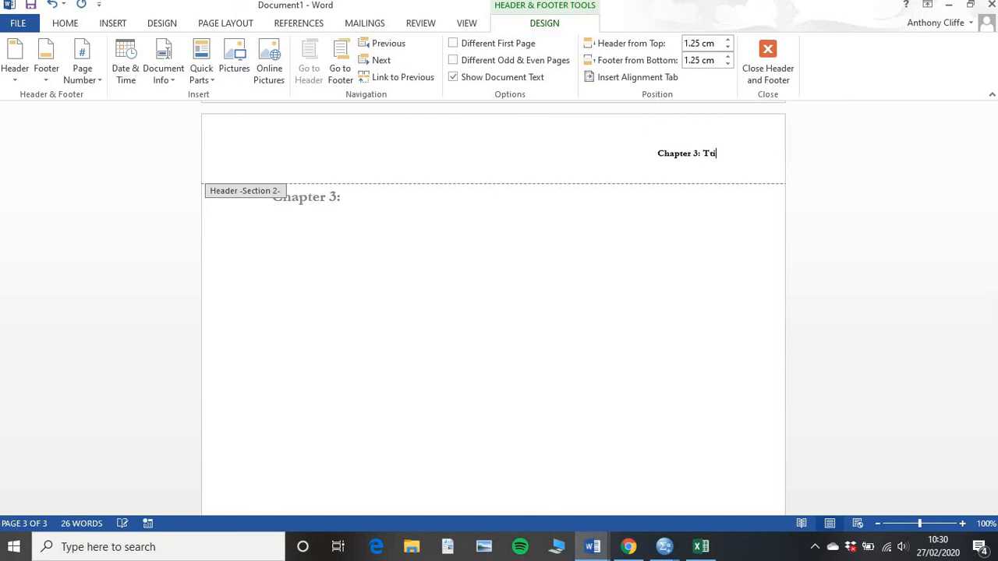
key("BackSpace")
key("BackSpace")
type("itle")
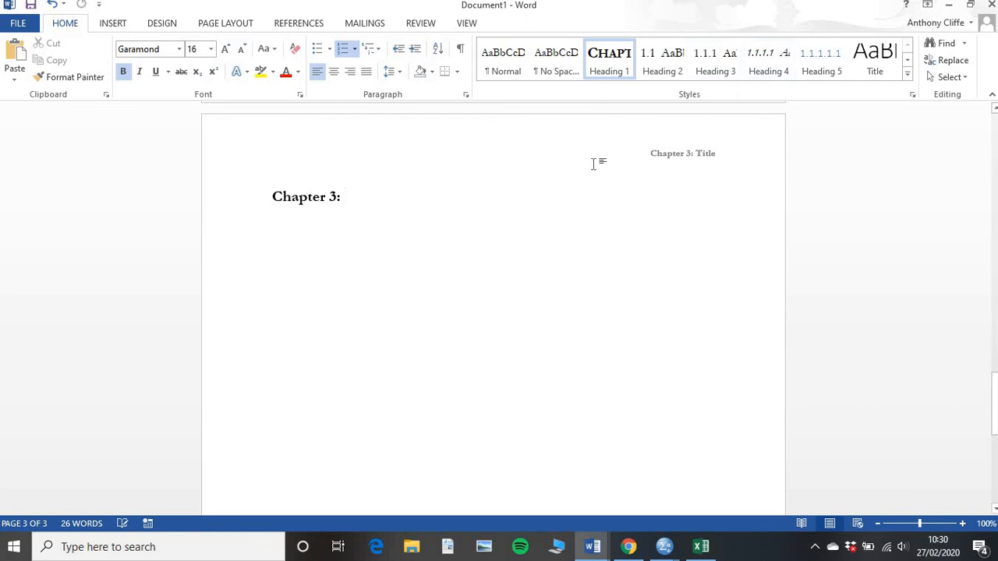
scroll(600, 172, "down", 10)
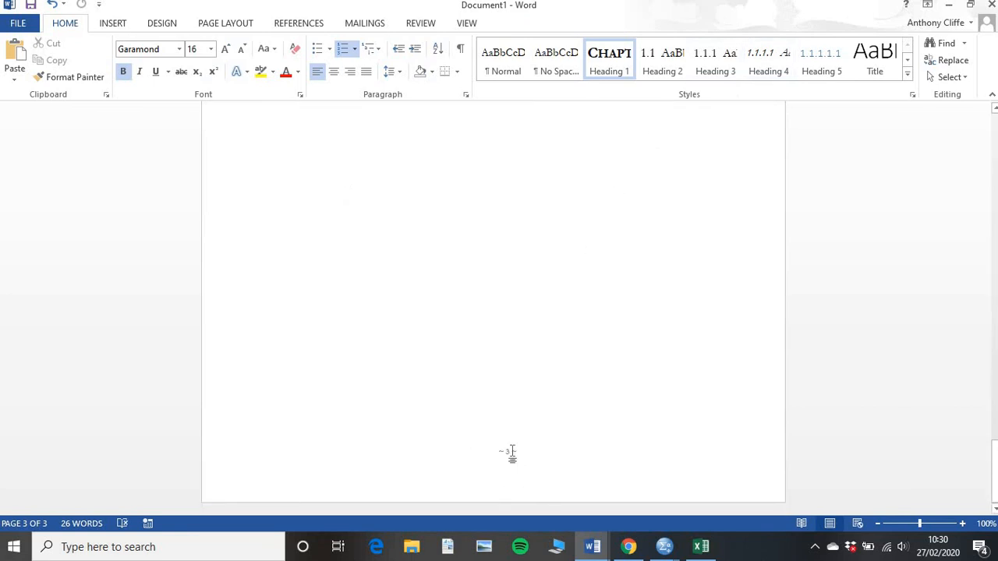
scroll(510, 454, "up", 10)
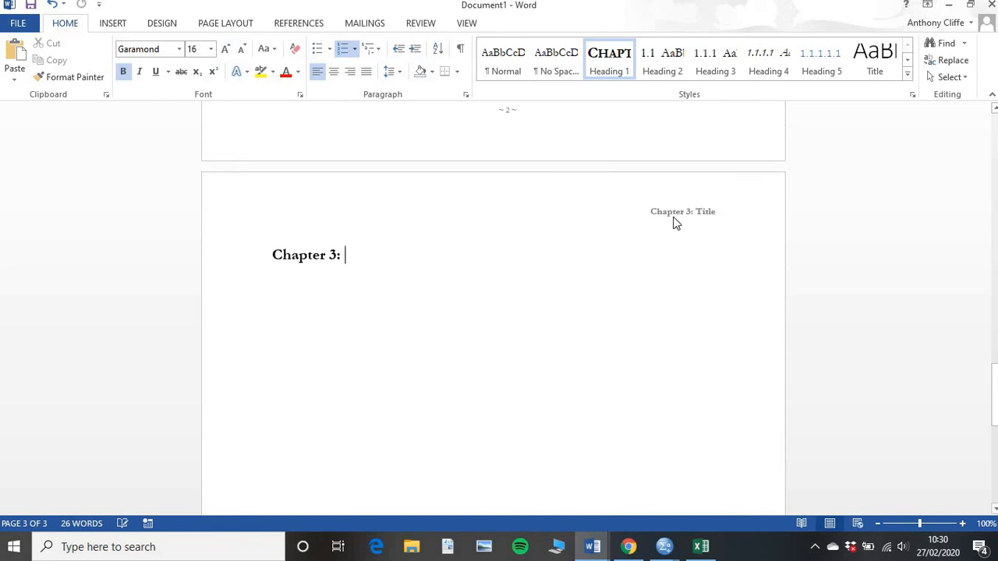
Add blank paragraphs below the Chapter 3 heading until the section runs onto a fourth page
scroll(690, 224, "down", 3)
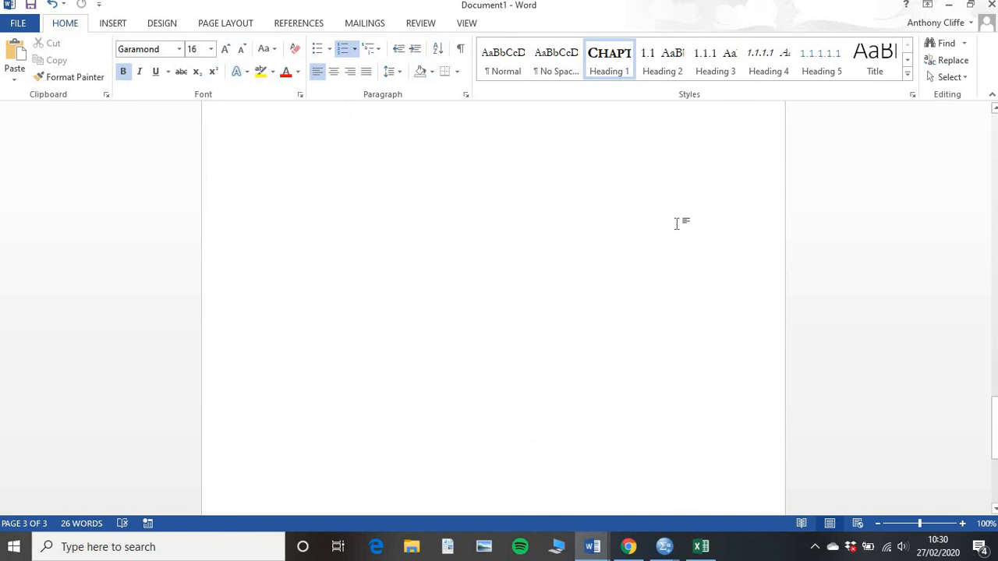
key("Return")
key("Return")
key("Return")
key("Return")
key("Return")
key("Return")
key("Return")
key("Return")
key("Return")
key("Return")
key("Return")
key("Return")
key("Return")
key("Return")
key("Return")
key("Return")
key("Return")
key("Return")
key("Return")
key("Return")
key("Return")
key("Return")
key("Return")
key("Return")
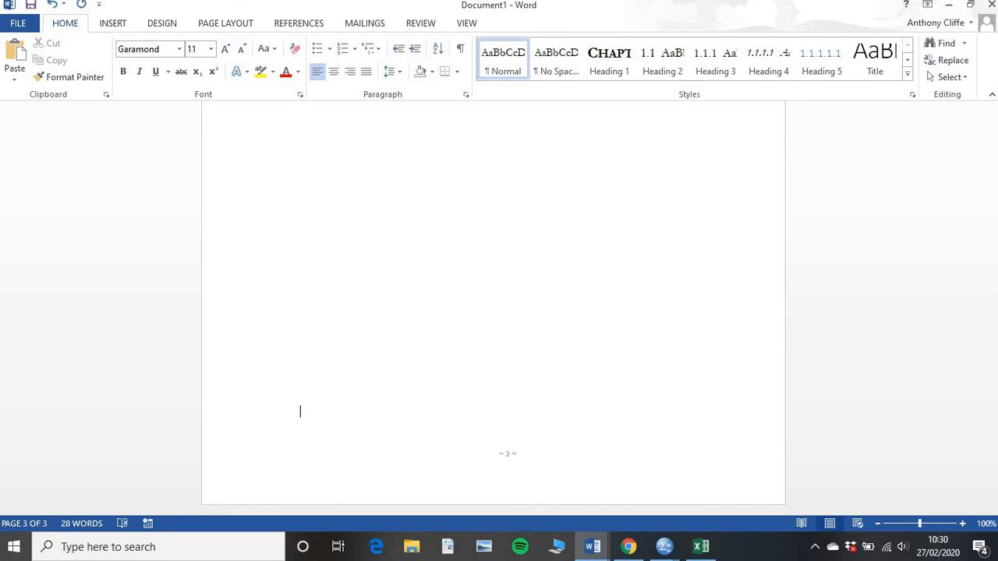
key("Return")
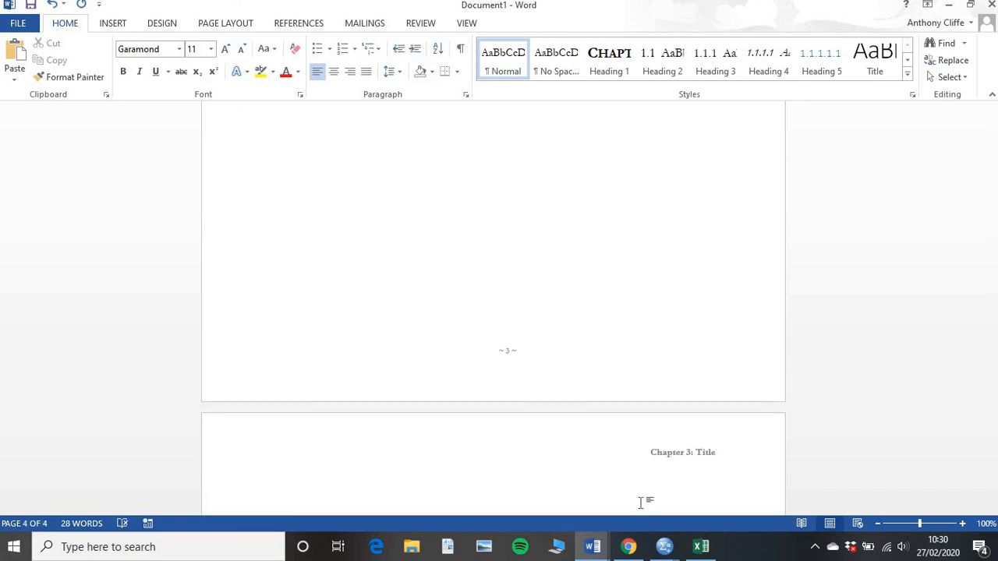
scroll(713, 457, "down", 5)
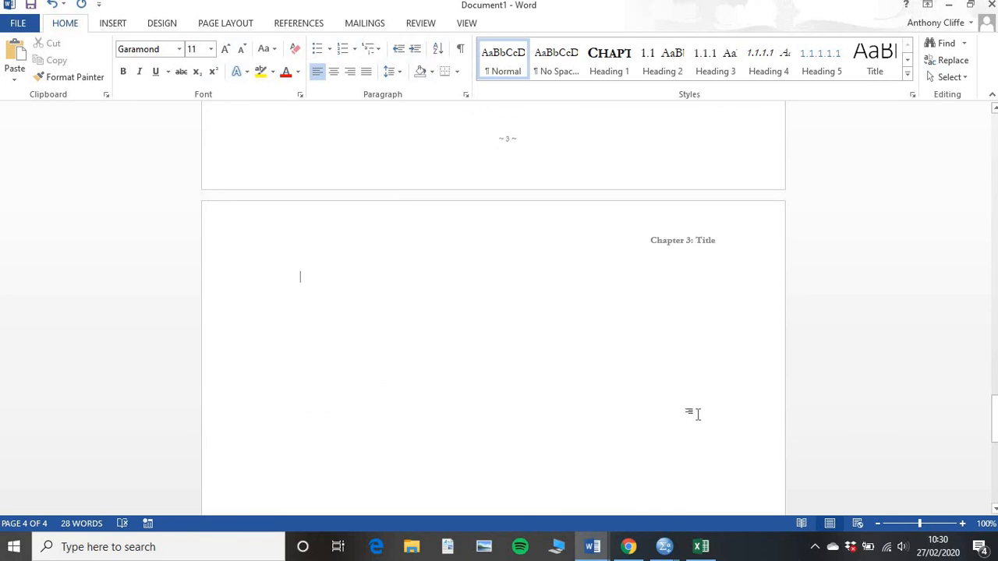
Insert a Next Page section break at the start of page 4
left_click(243, 26)
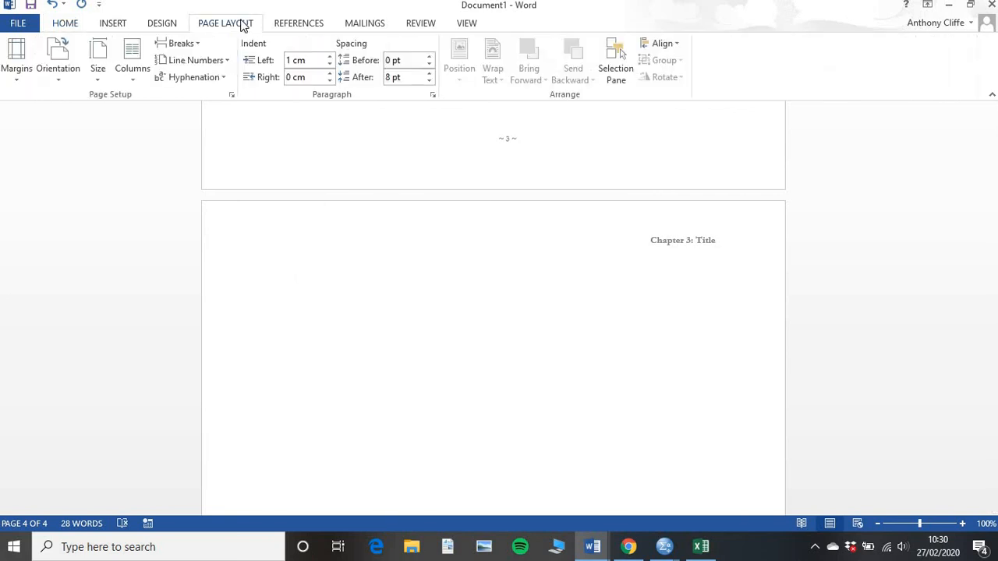
left_click(192, 50)
left_click(245, 248)
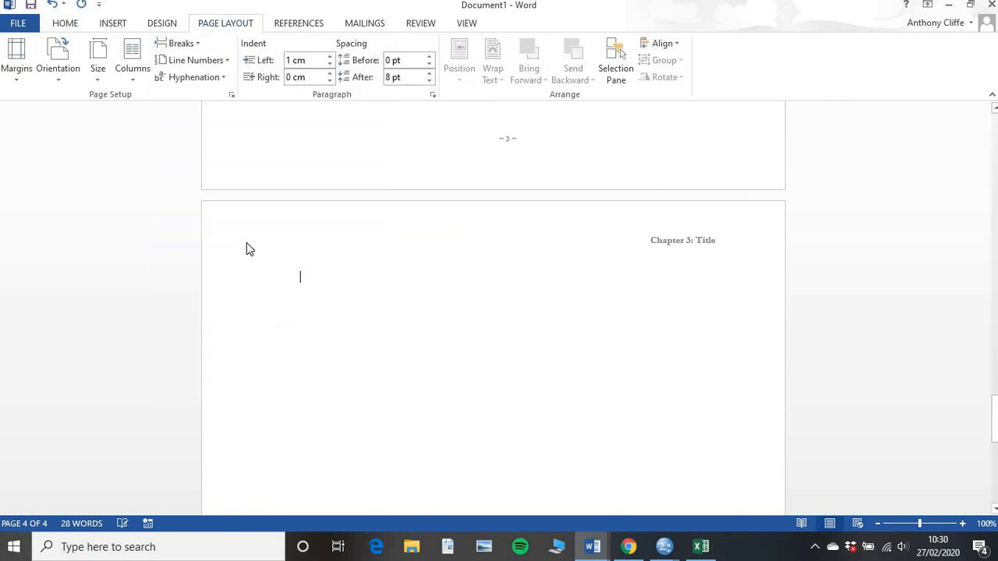
scroll(426, 265, "down", 4)
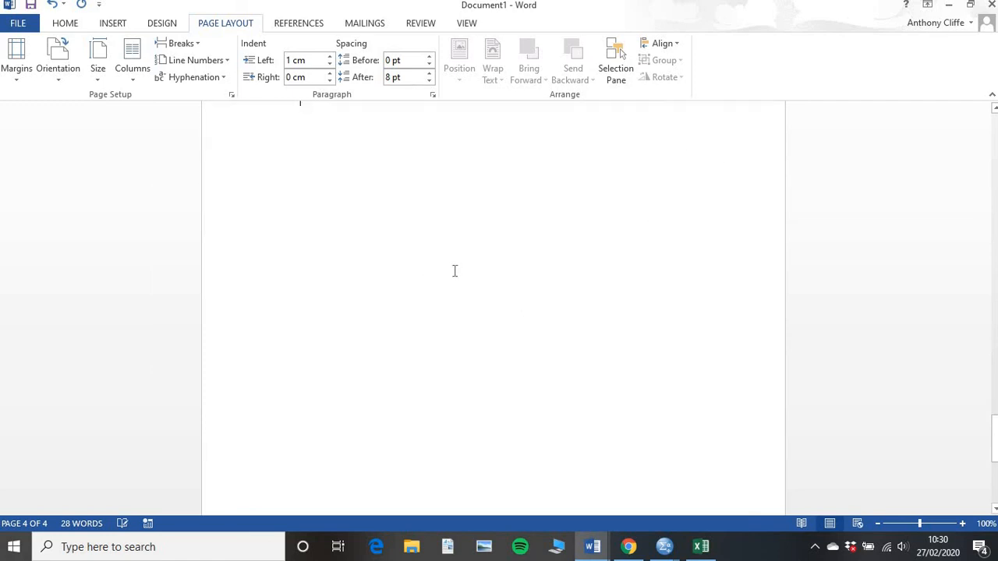
Open the section 3 header on page 4 and unlink it from the previous section
scroll(624, 257, "up", 4)
double_click(690, 243)
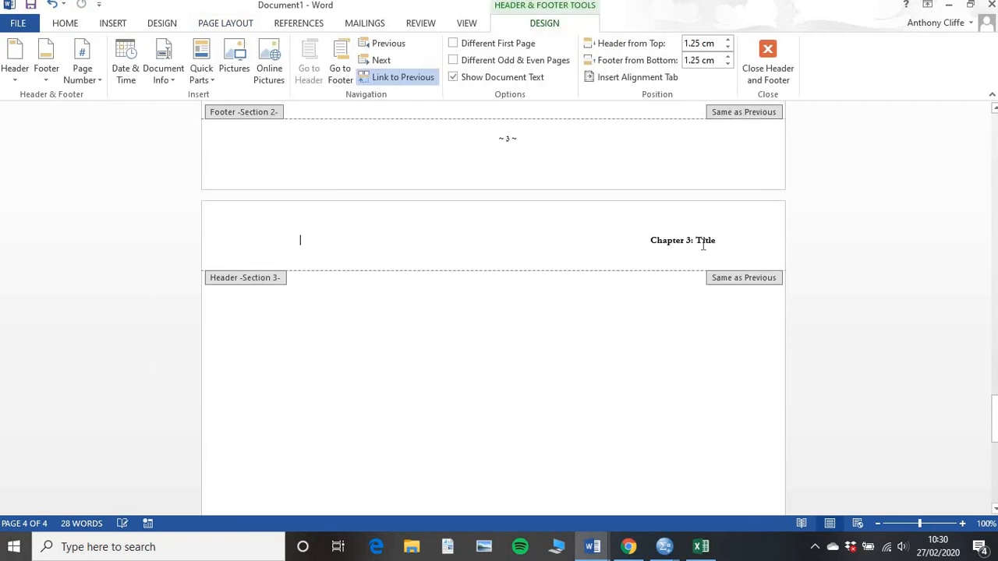
left_click(387, 81)
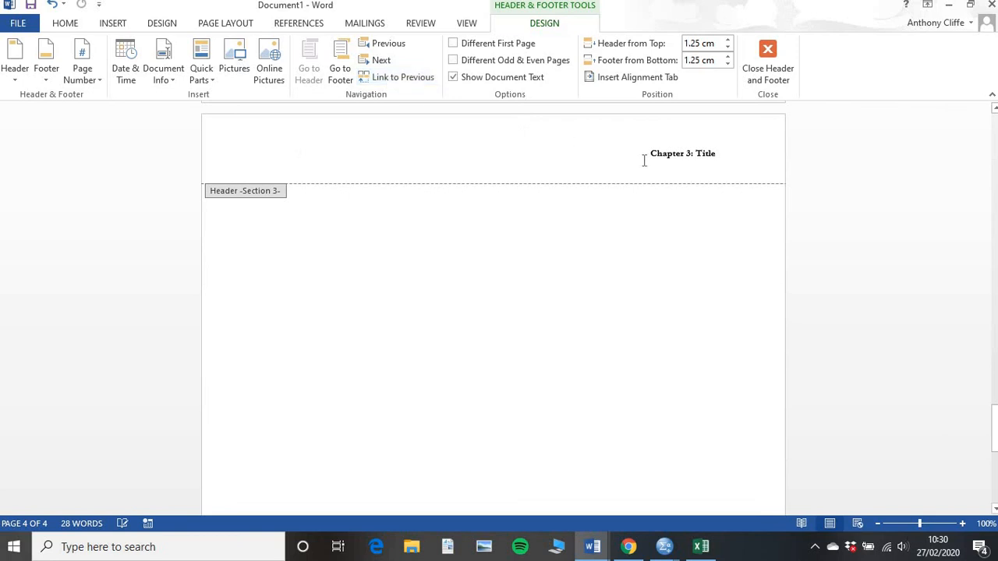
Change the section 3 header text to "Chapter 4: Title" and apply the Heading 1 style to the first body paragraph on page 4
left_click(691, 154)
key("BackSpace")
type("4")
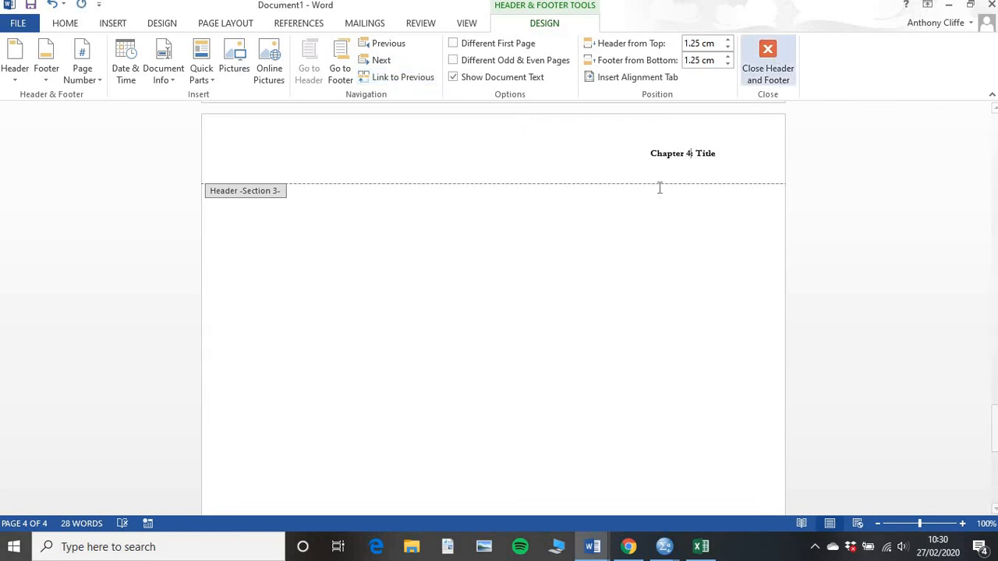
left_click(768, 62)
left_click(610, 66)
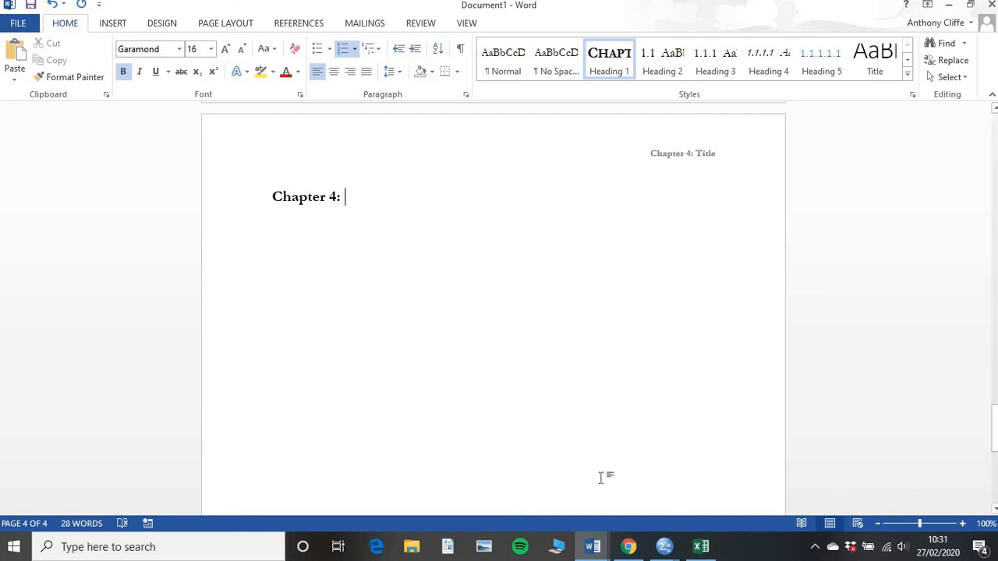
Switch to the thesis PDF in Chrome and examine the footer and header where Chapter III: Fieldwork begins
mouse_move(628, 547)
left_click(652, 508)
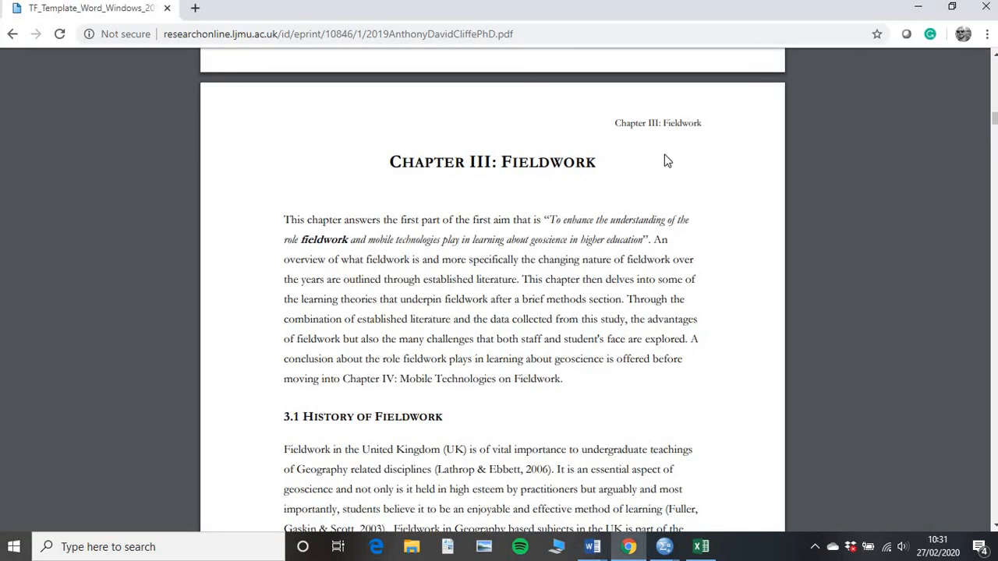
scroll(676, 195, "up", 3)
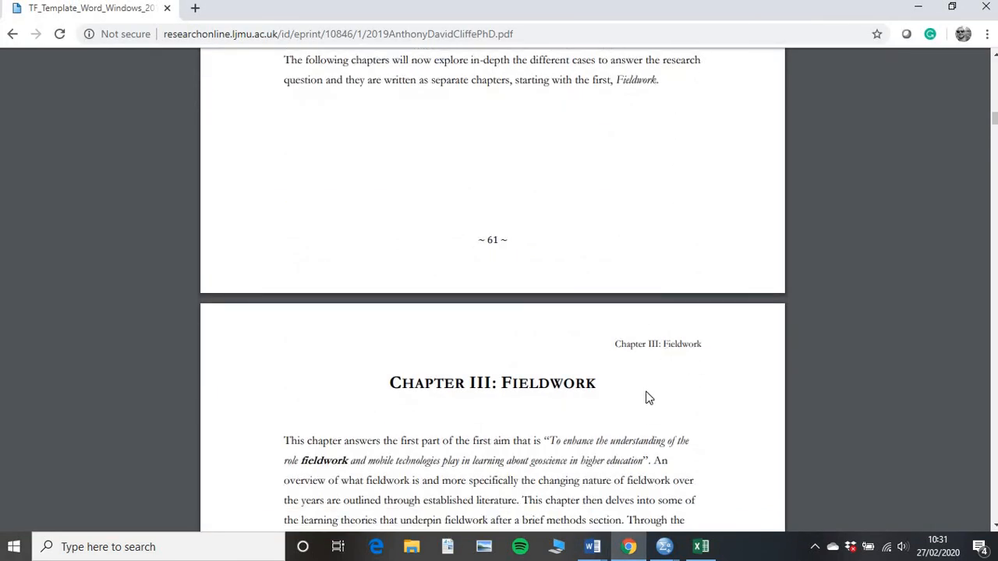
scroll(647, 397, "up", 2)
scroll(646, 397, "down", 4)
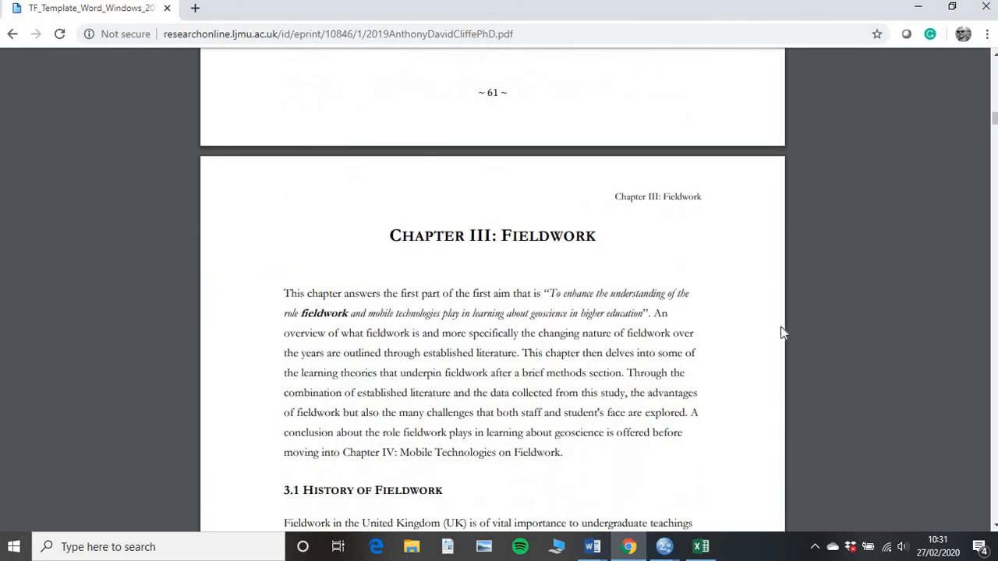